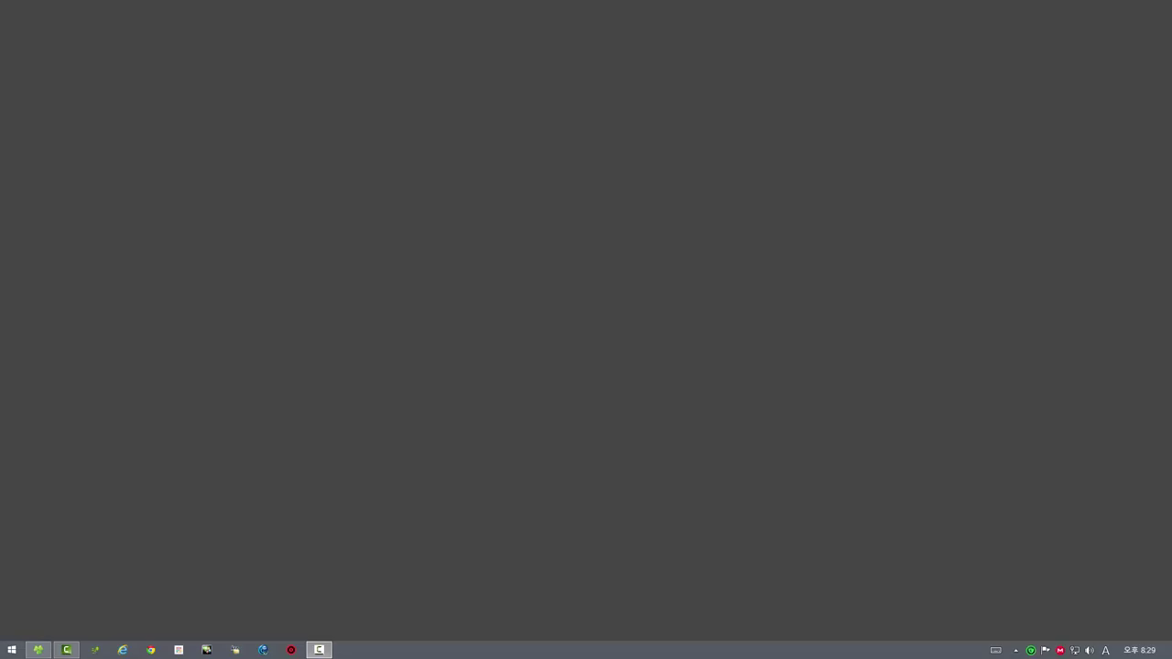
Launch Photoshop from the app launcher by searching 'ph'.
key(alt+space)
text(ph)
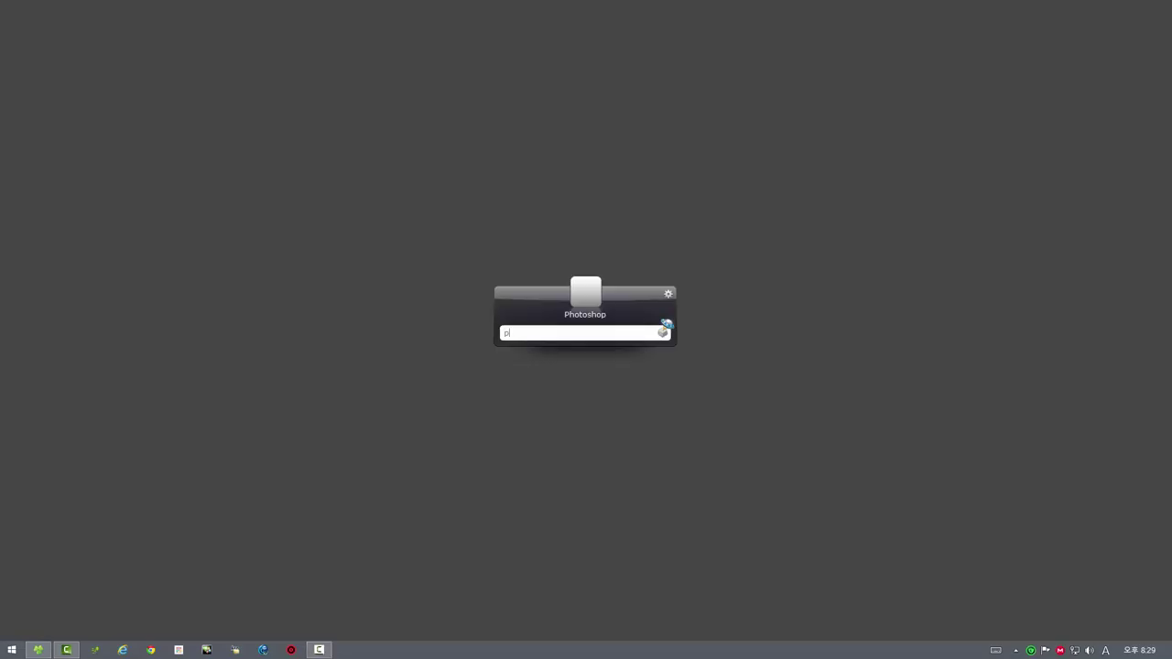
key(Return)
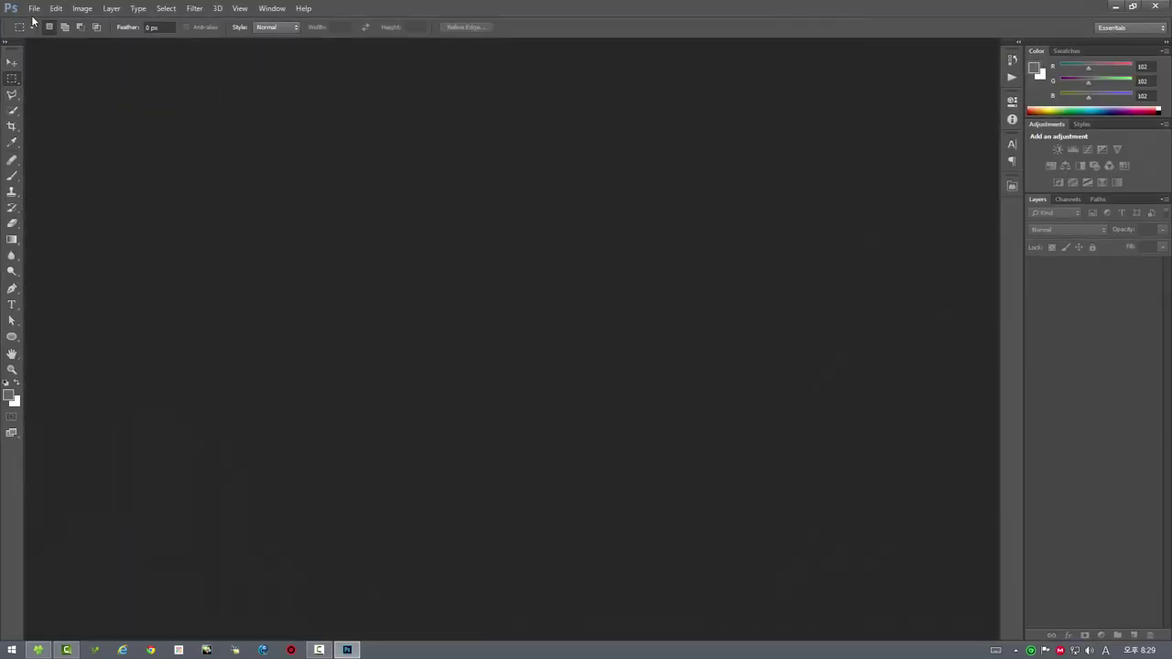
Bring up the file-open window and select the 003.tif panorama in vtour_전주.
click(34, 8)
click(70, 33)
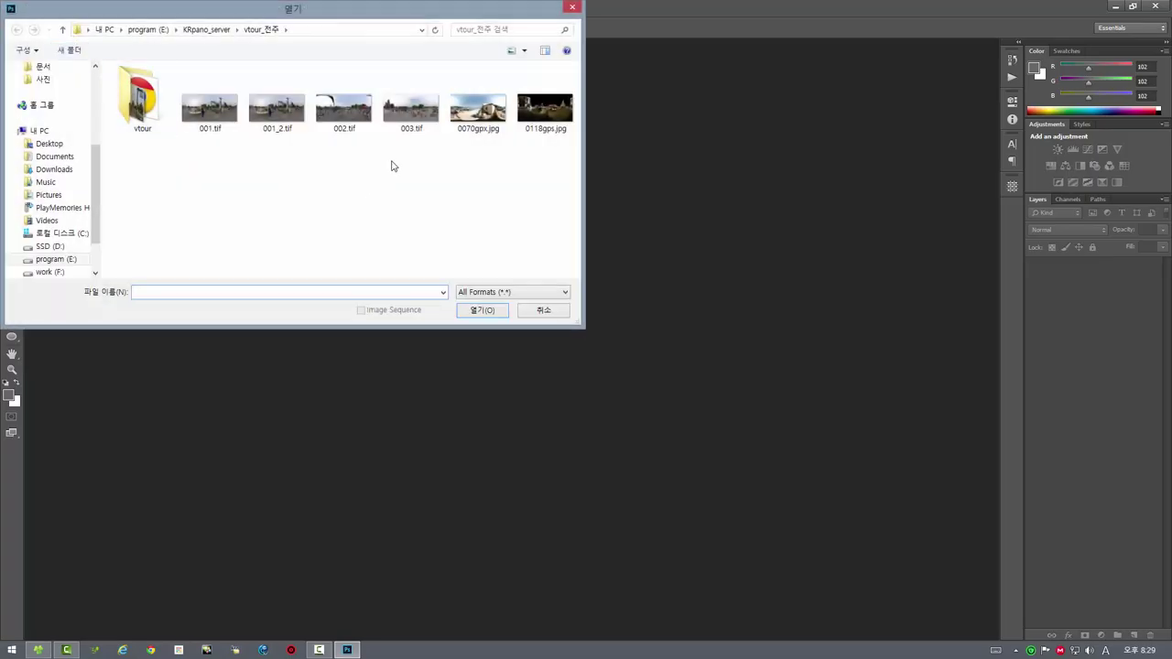
click(417, 119)
Open 003.tif and run the 각종 지도에서 위치 보기 script to show its GeoHack map links.
click(481, 309)
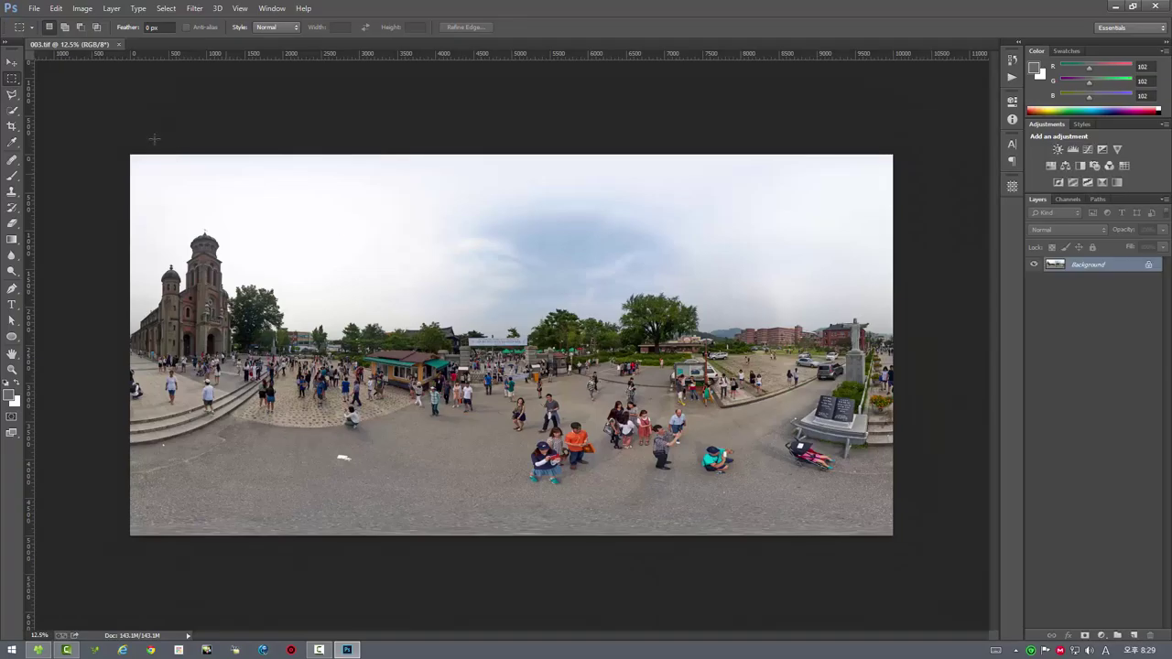
click(33, 8)
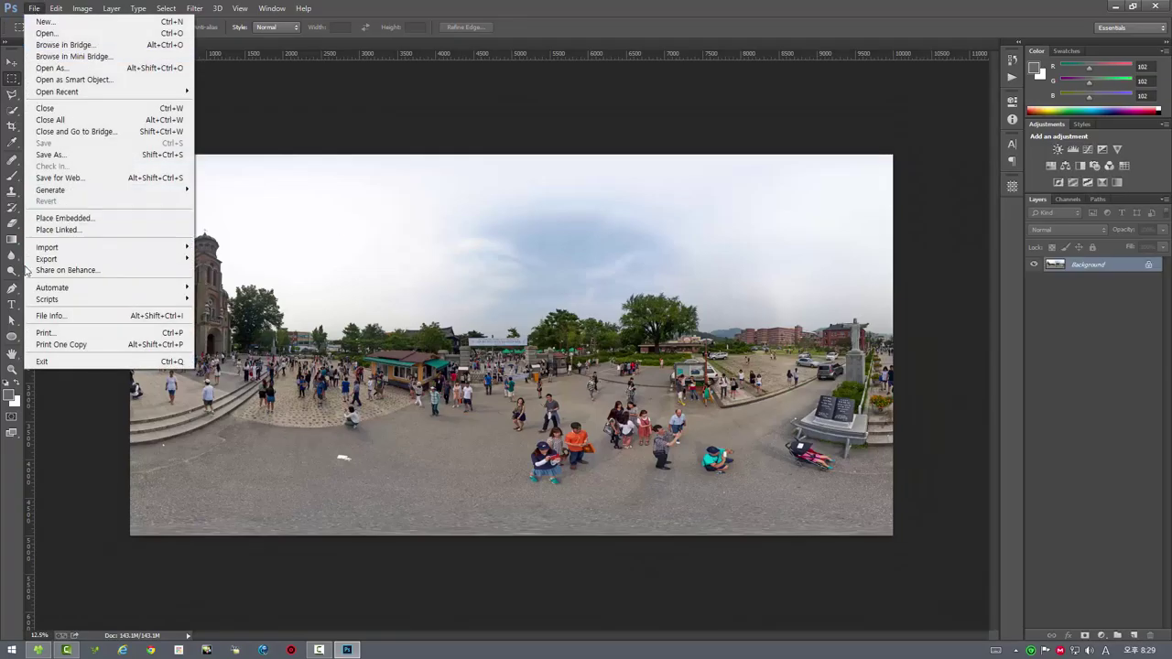
mouse_move(47, 299)
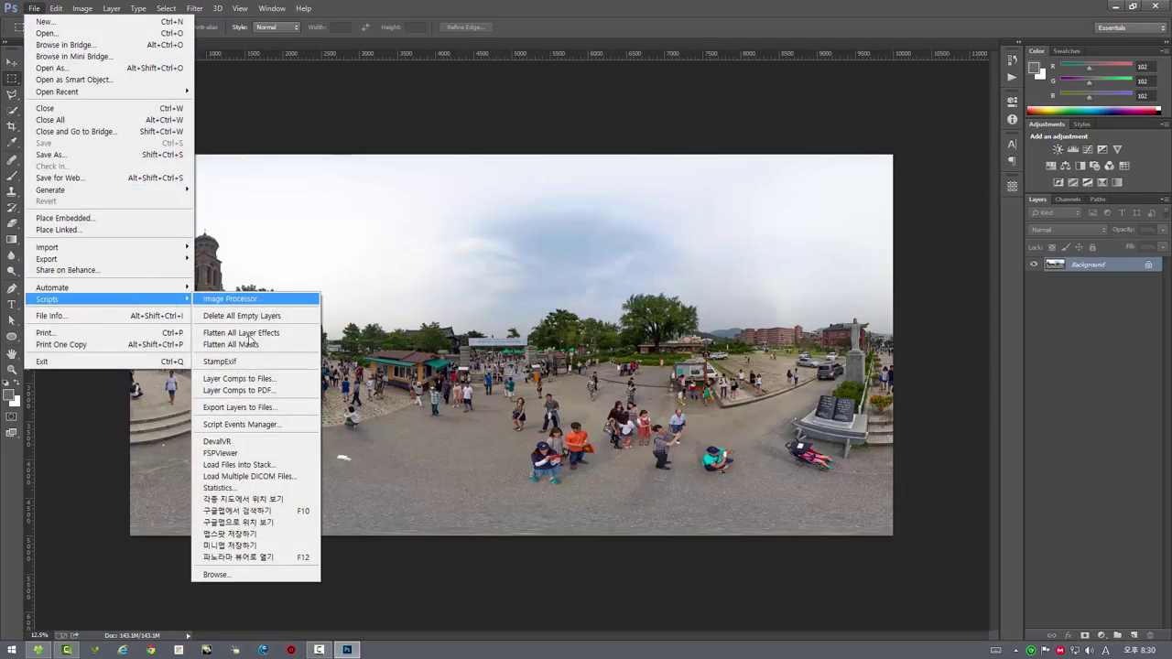
click(289, 499)
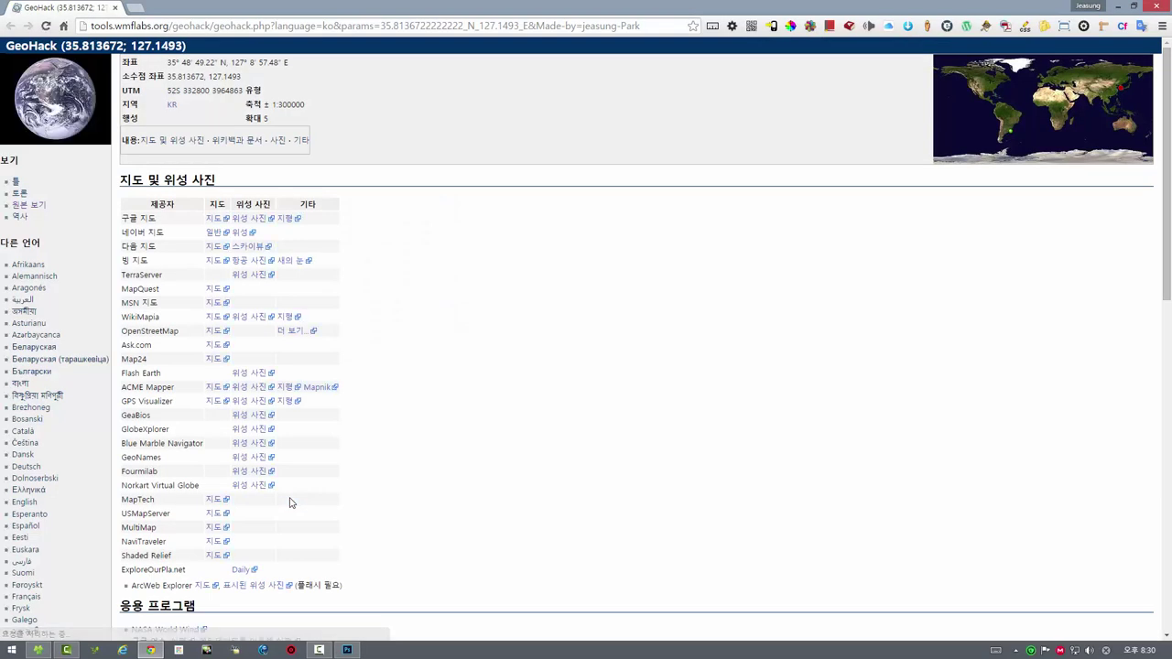
View the Jeonju location zoomed in as Google Maps satellite imagery, then close that tab.
click(212, 223)
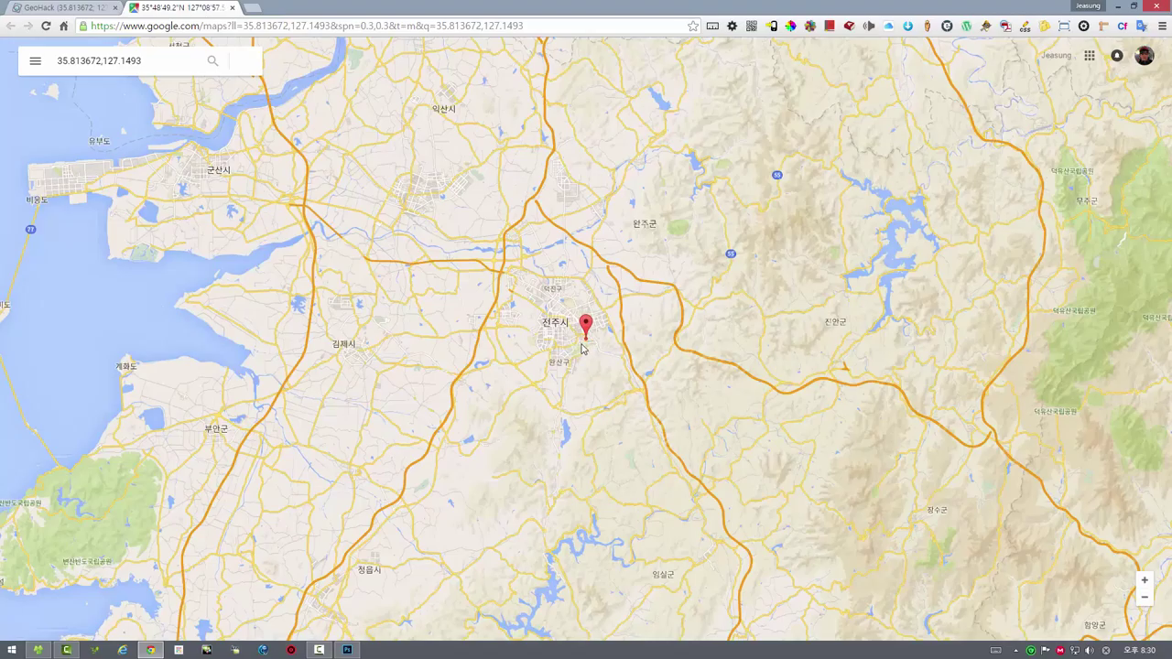
scroll(590, 338, up, 2)
scroll(608, 332, up, 1)
scroll(608, 332, up, 1)
scroll(608, 332, up, 1)
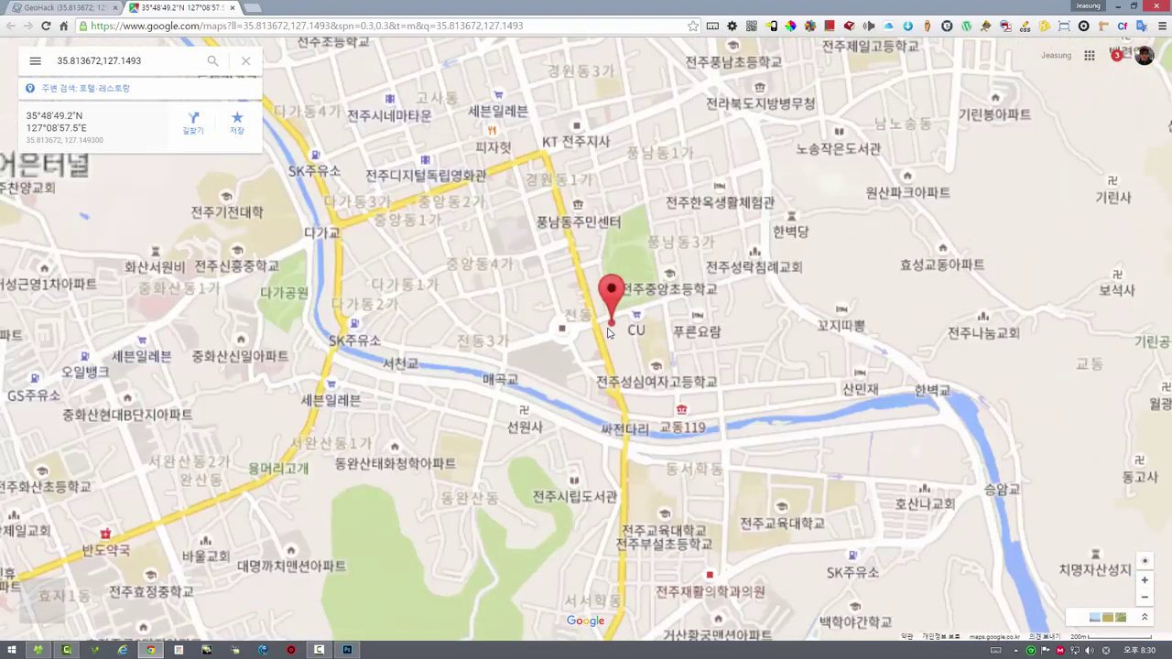
scroll(608, 332, up, 1)
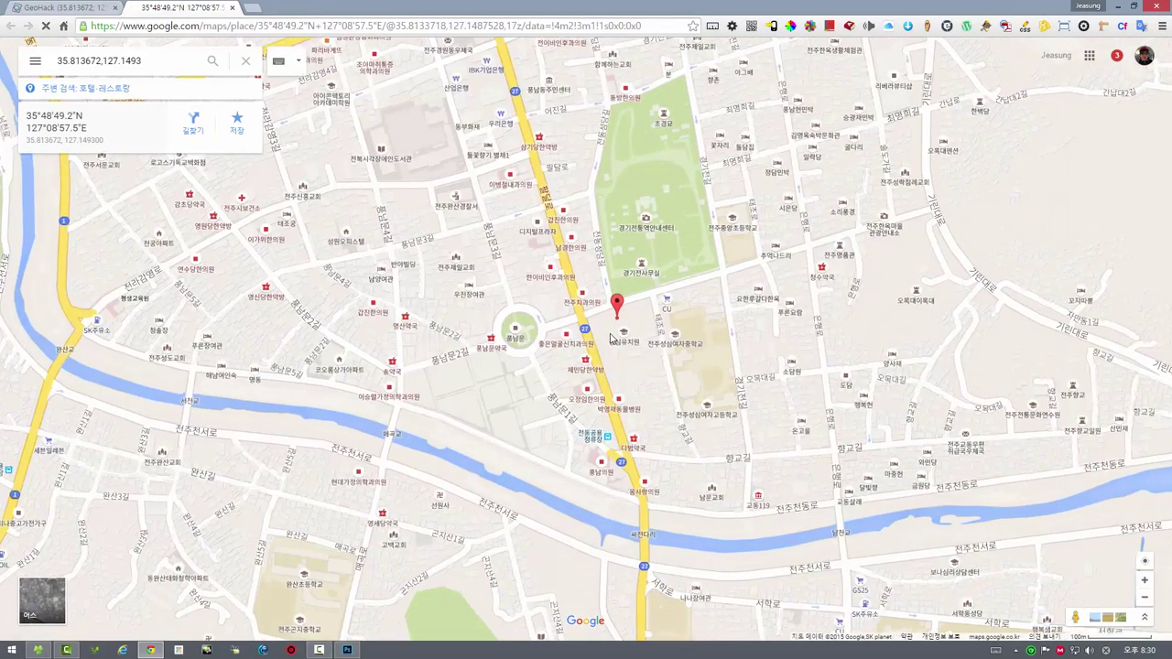
scroll(613, 335, up, 1)
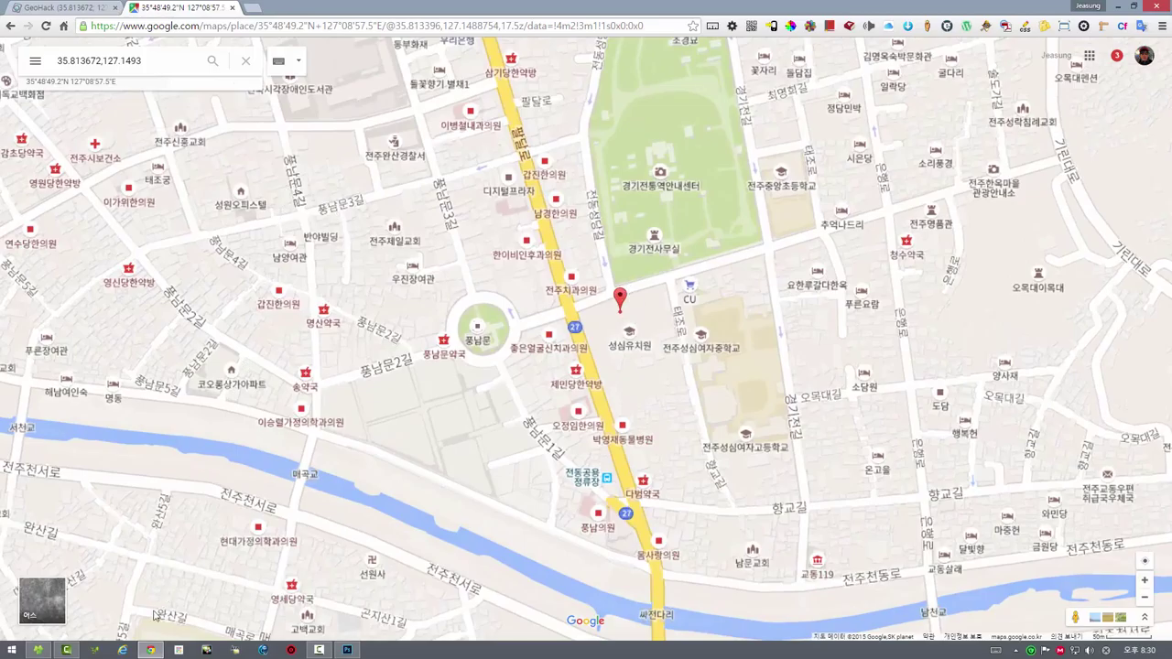
click(42, 600)
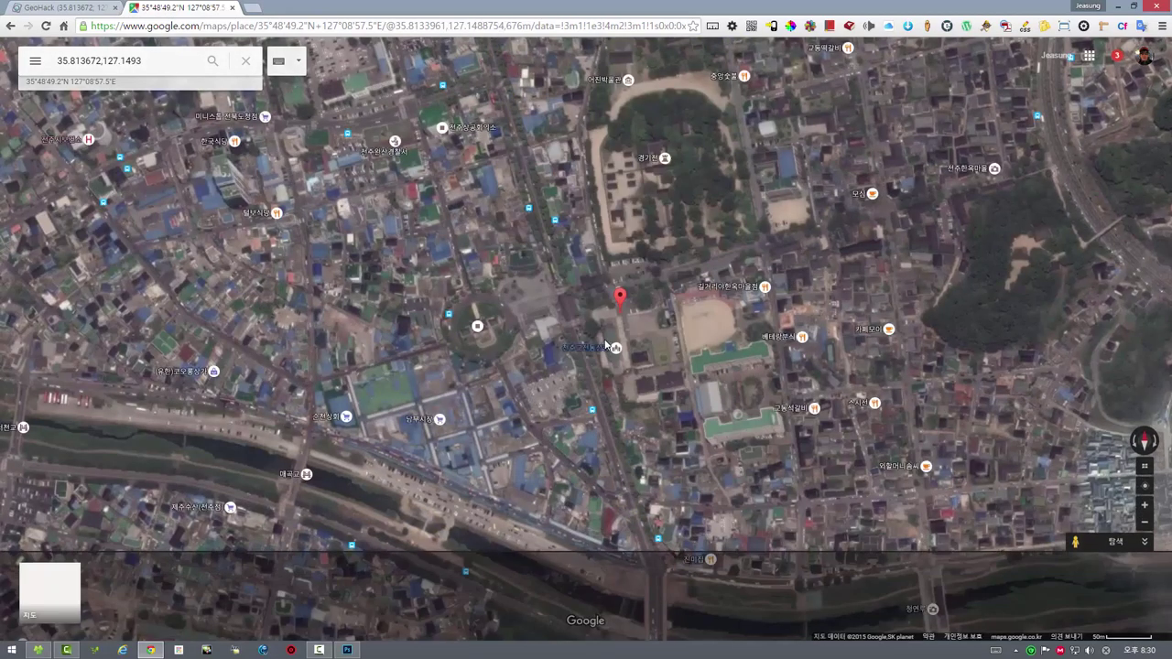
scroll(628, 310, up, 1)
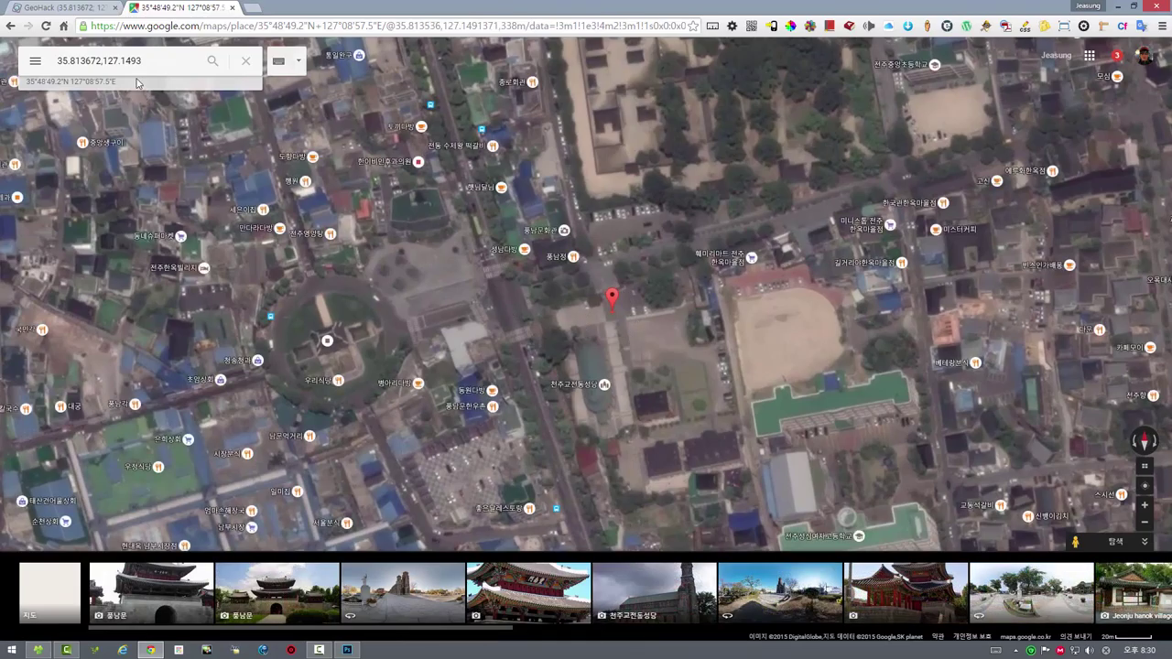
click(232, 8)
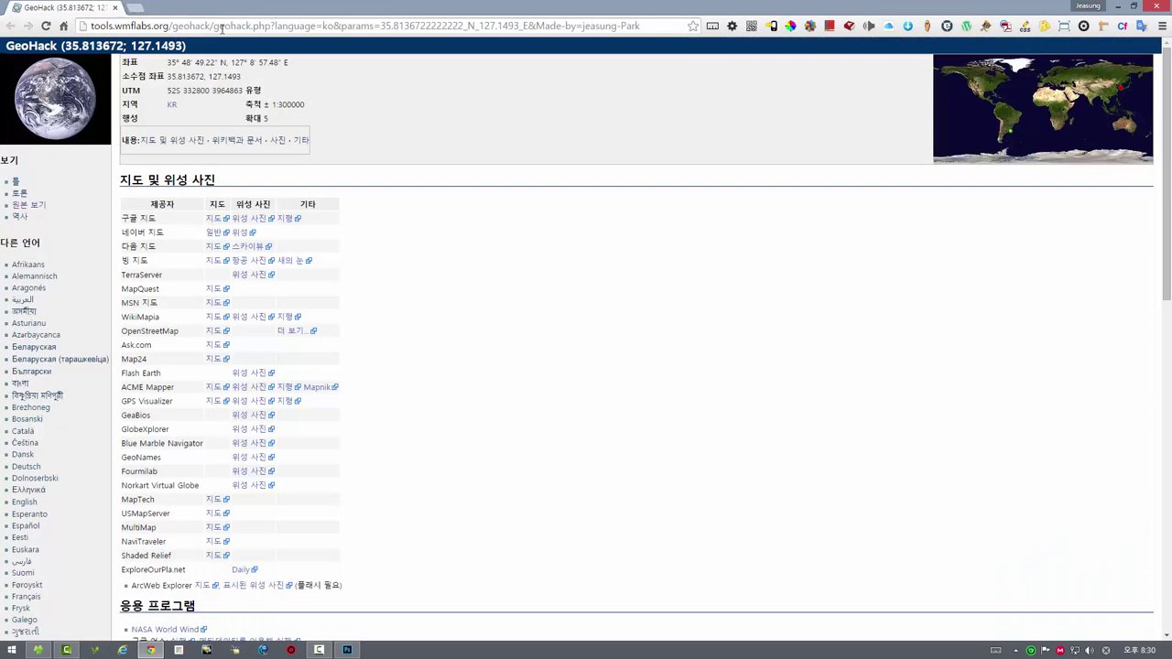
View the location on Naver Map as zoomed-in satellite imagery, then close the Naver tab.
click(216, 234)
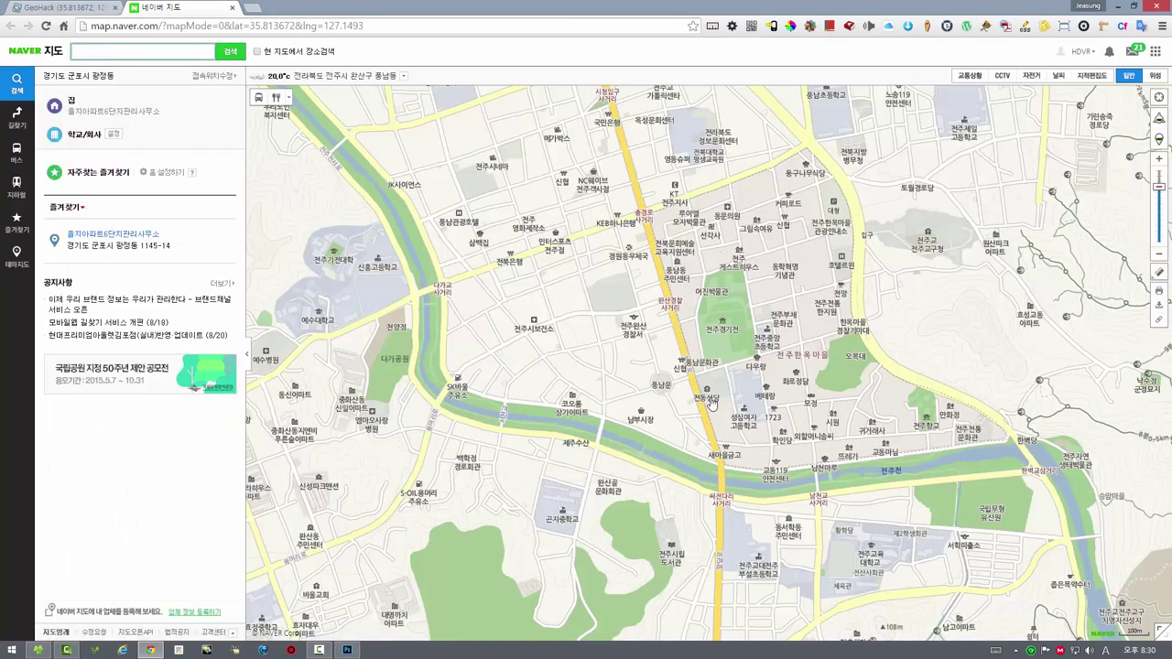
click(1155, 76)
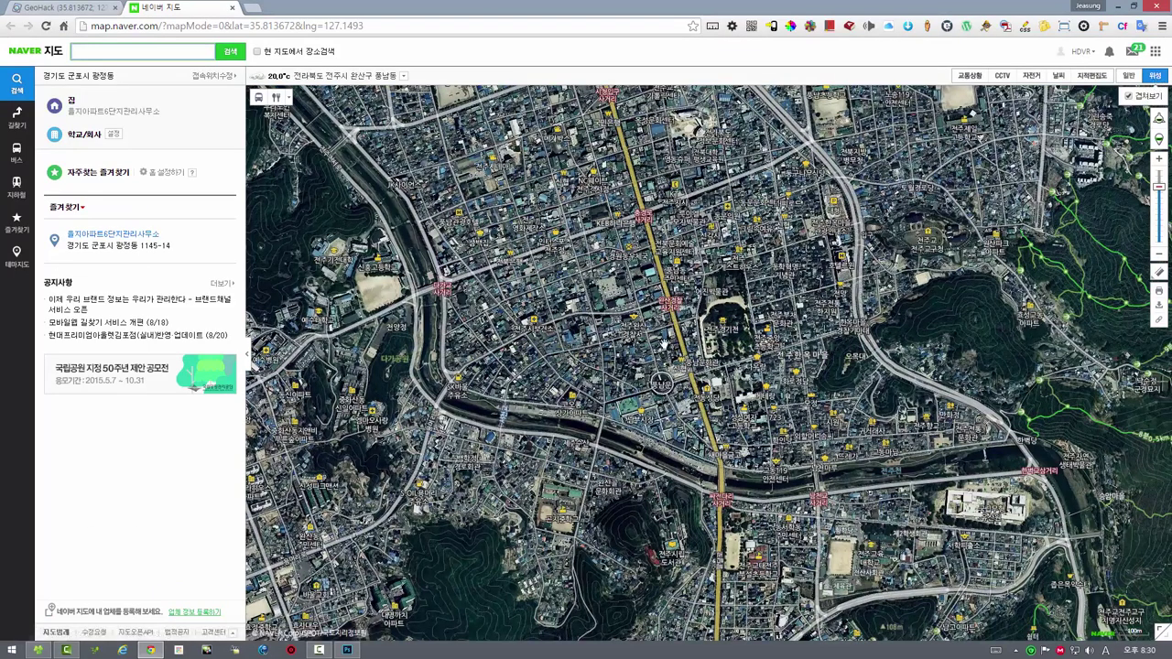
scroll(688, 371, up, 2)
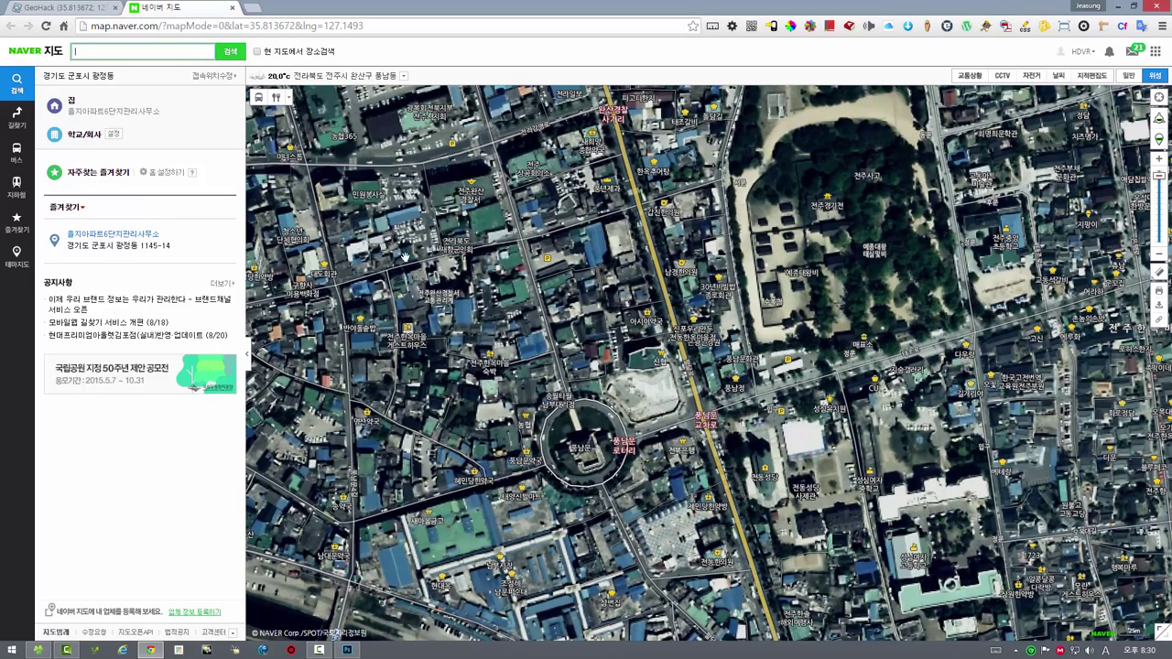
click(232, 8)
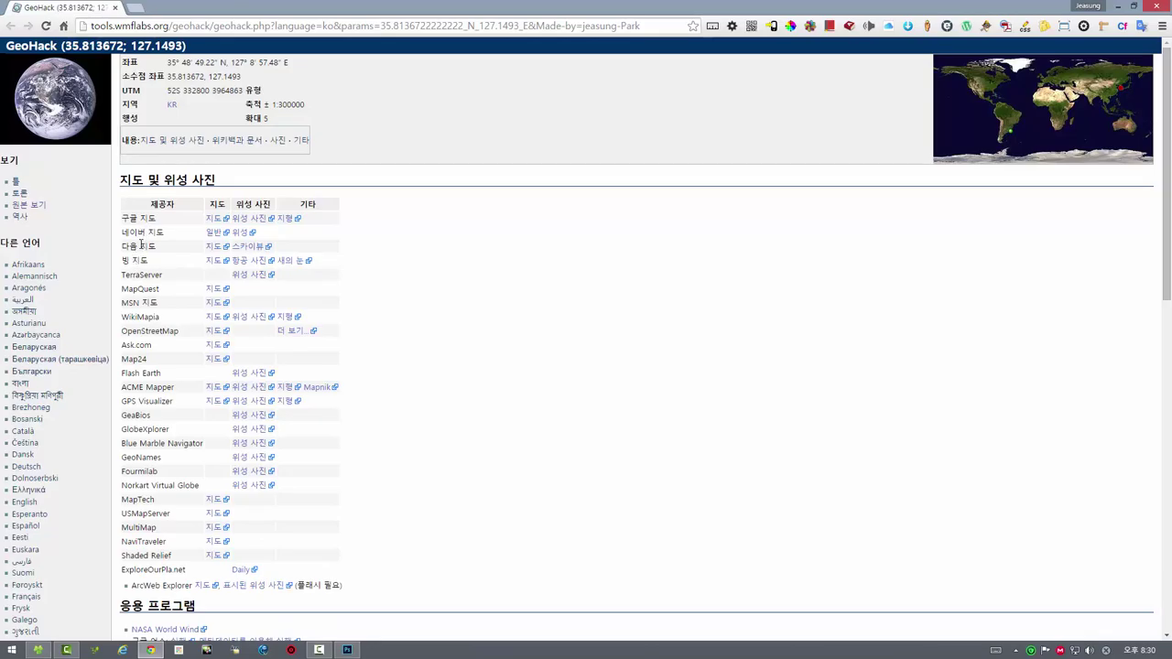
View 35.813672, 127.1493 in Daum sky view, zoomed in and recentred, then close it.
middle_click(215, 249)
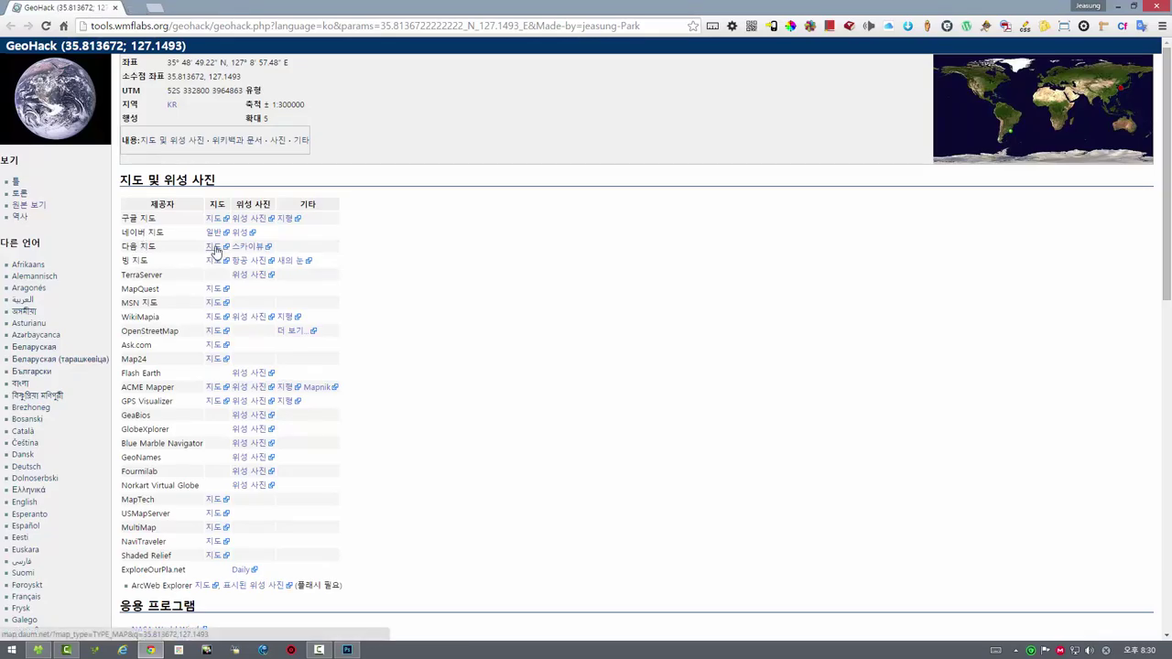
click(170, 8)
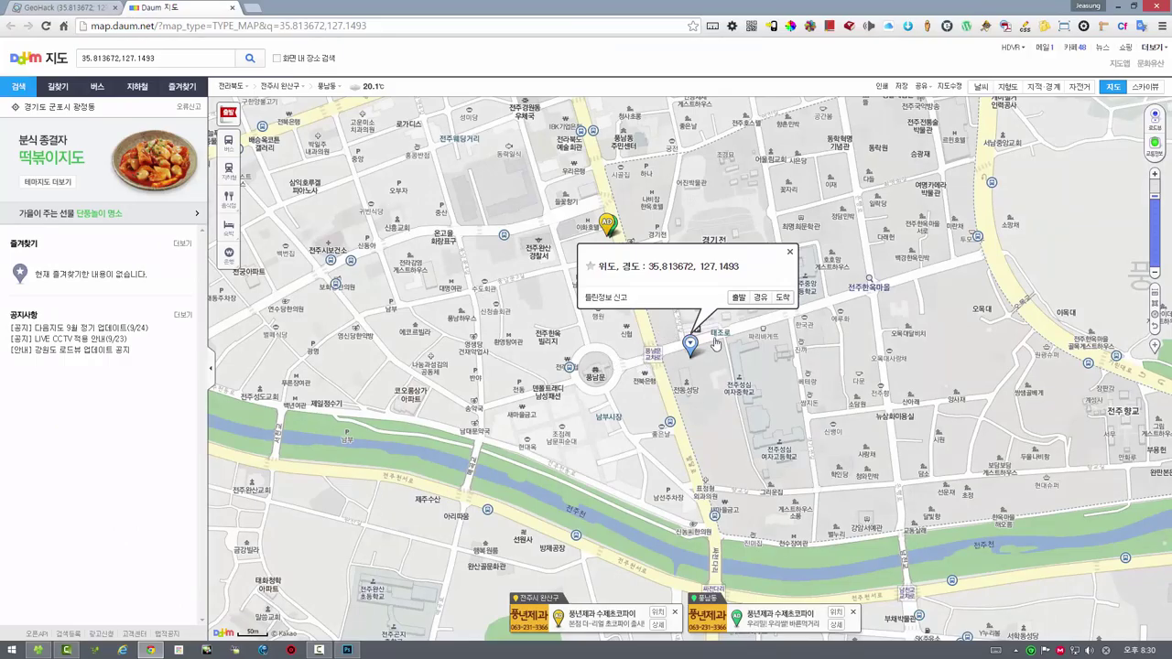
click(1144, 86)
scroll(692, 392, up, 1)
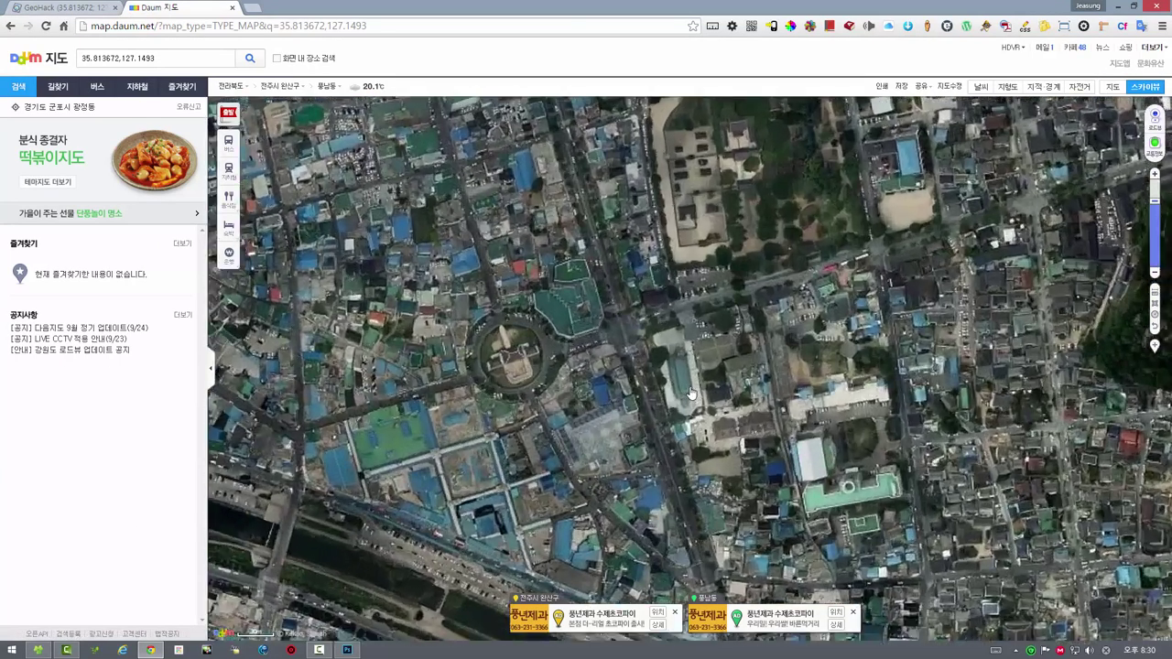
scroll(693, 392, up, 1)
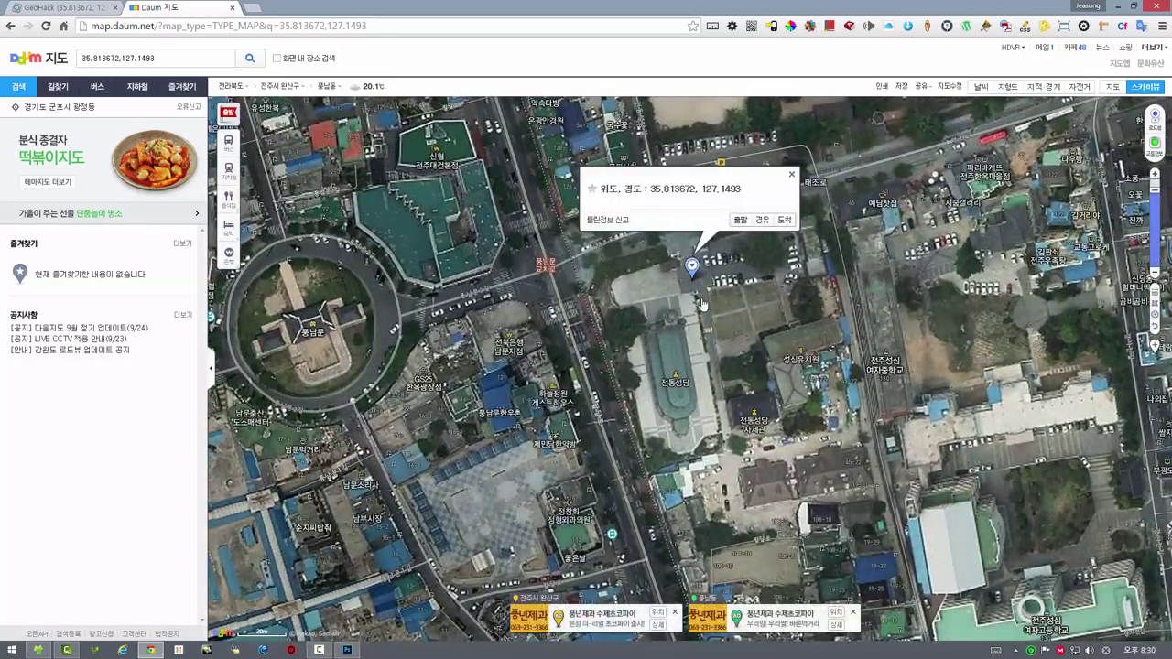
drag(697, 327, 695, 368)
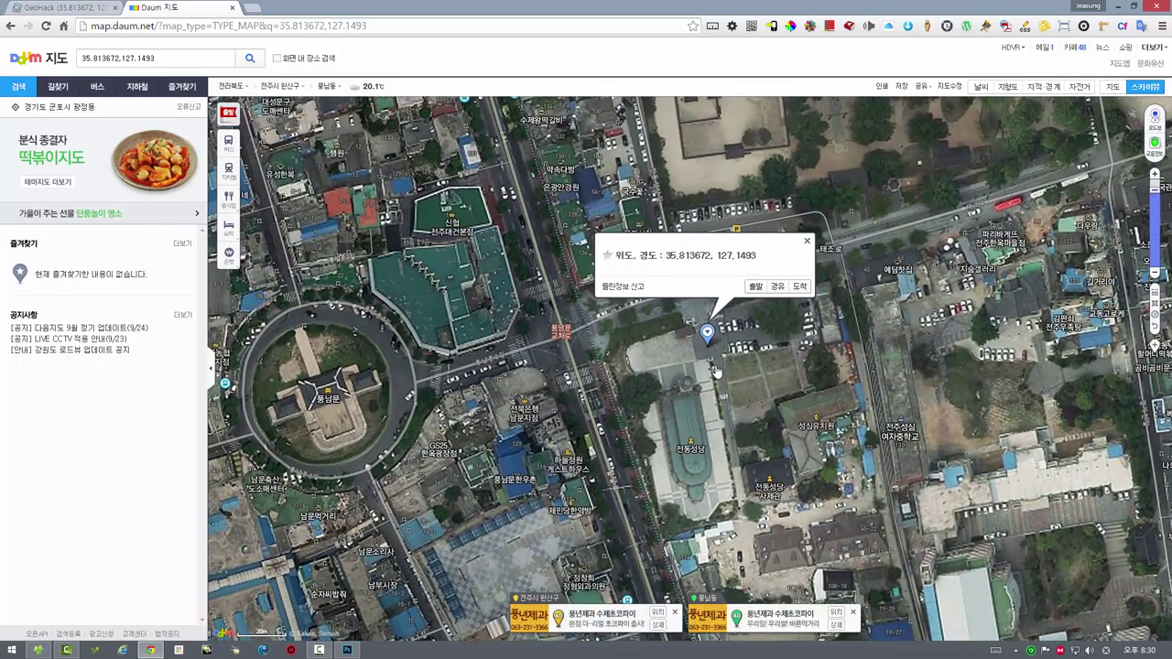
click(233, 10)
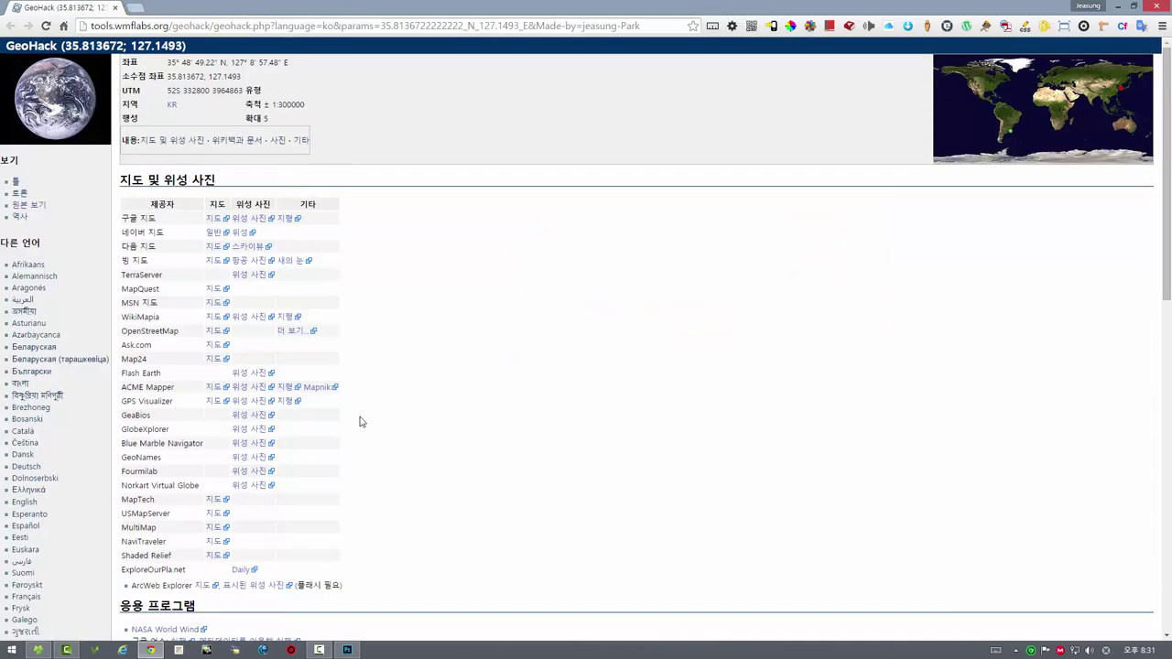
Close the browser and open the harbour panorama 0070gpx.jpg in Photoshop.
click(1156, 7)
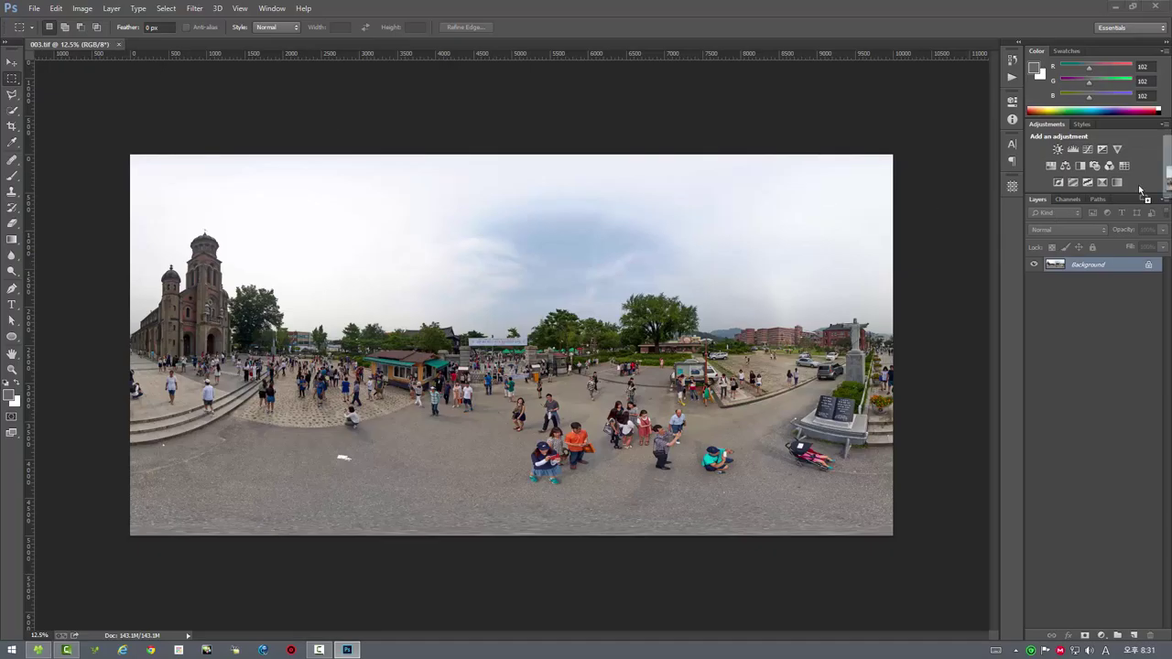
drag(1142, 190, 370, 103)
drag(284, 51, 275, 43)
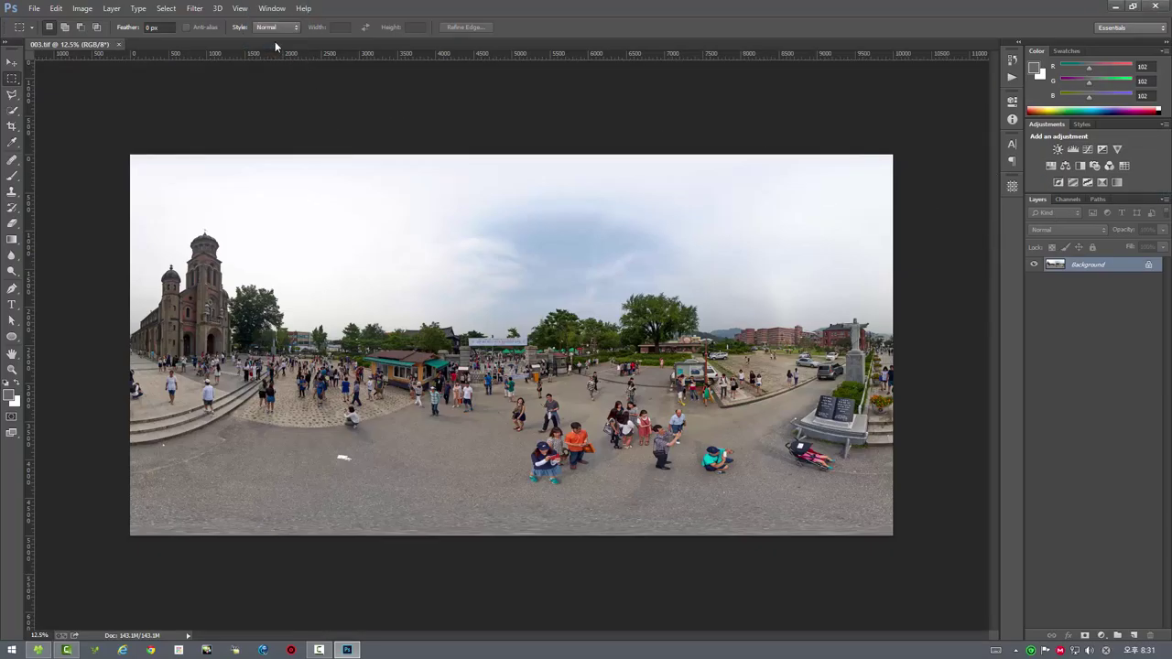
Show 0070gpx.jpg's location 34.684311, 125.4423 on GeoHack and follow the Daum sky view link.
click(31, 11)
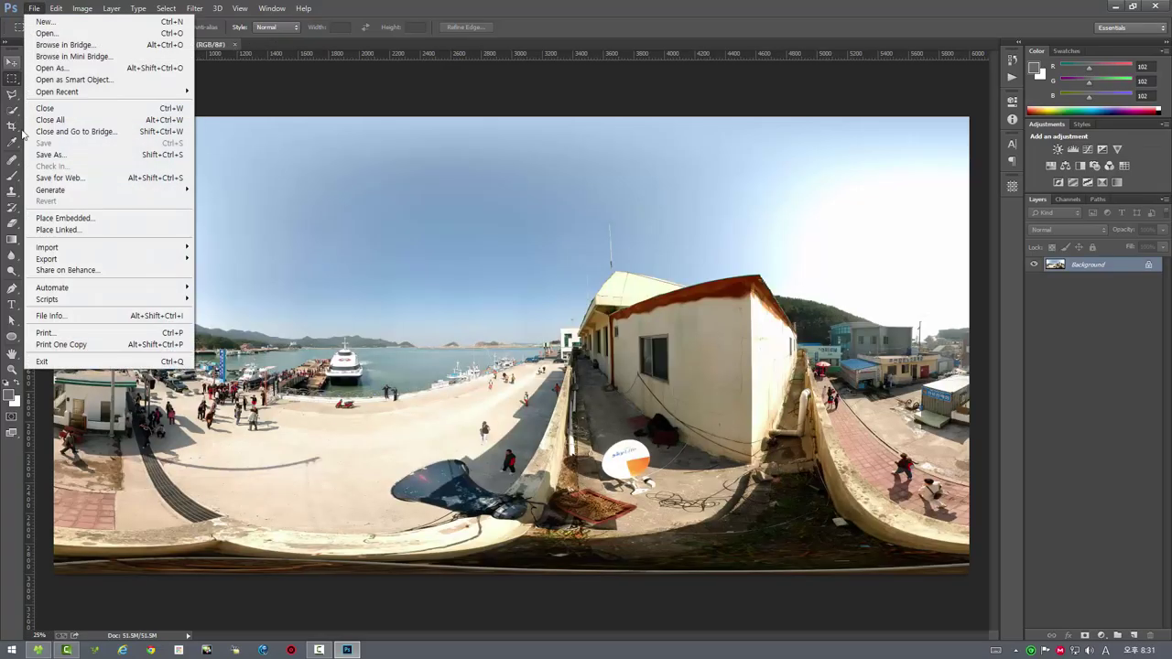
mouse_move(48, 299)
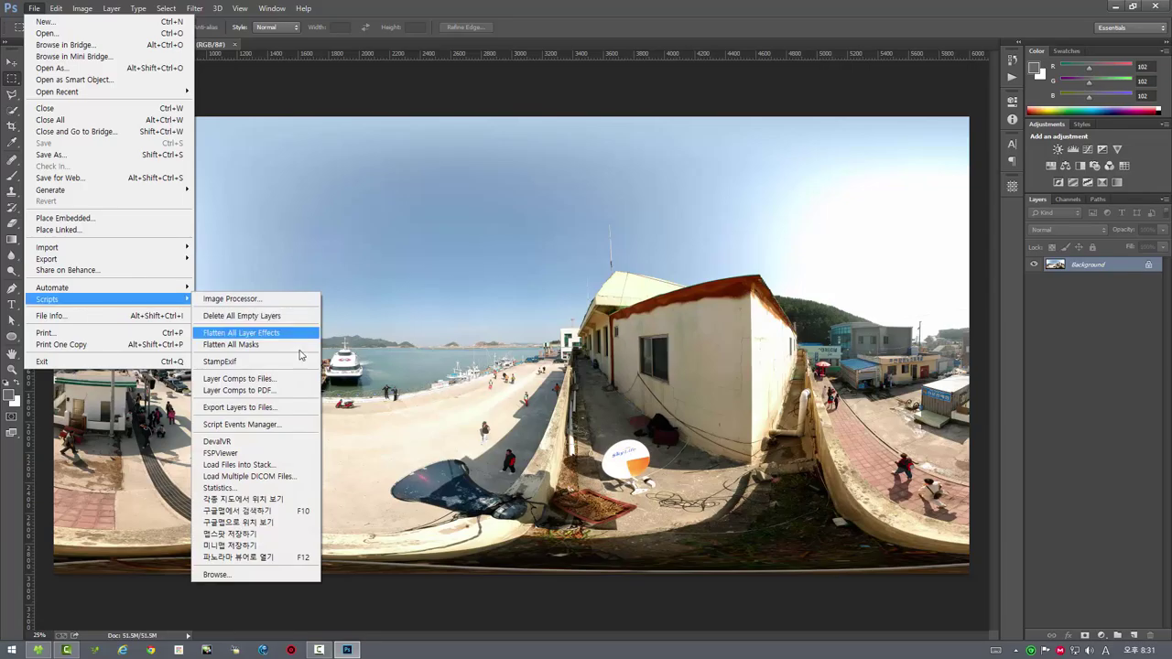
click(296, 501)
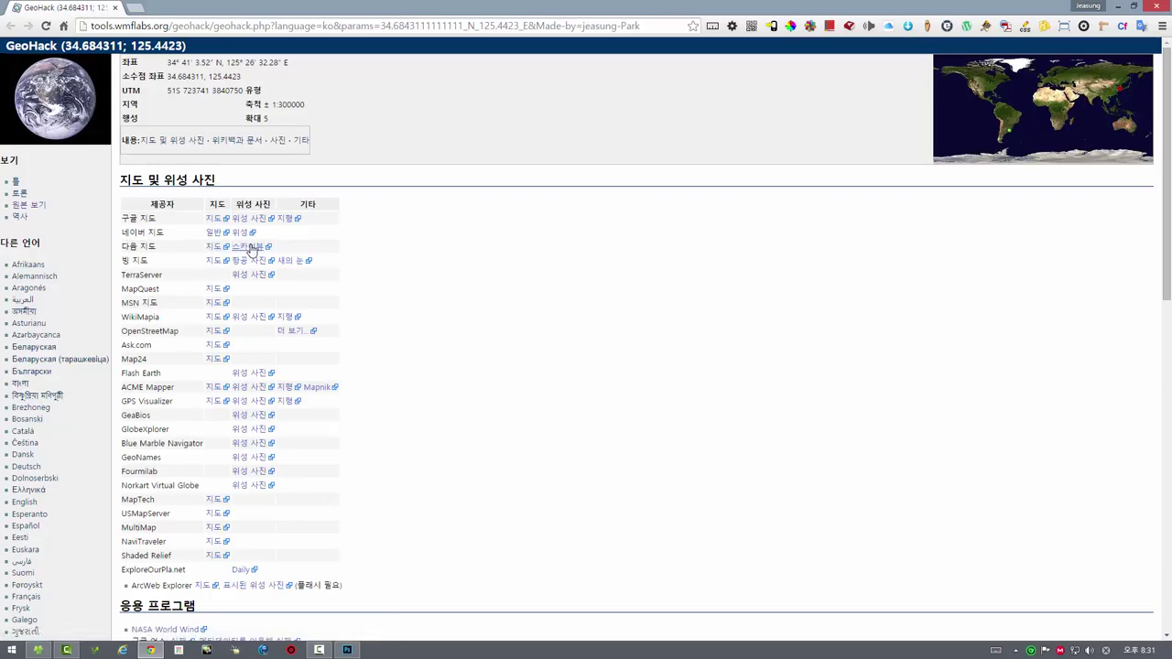
click(250, 248)
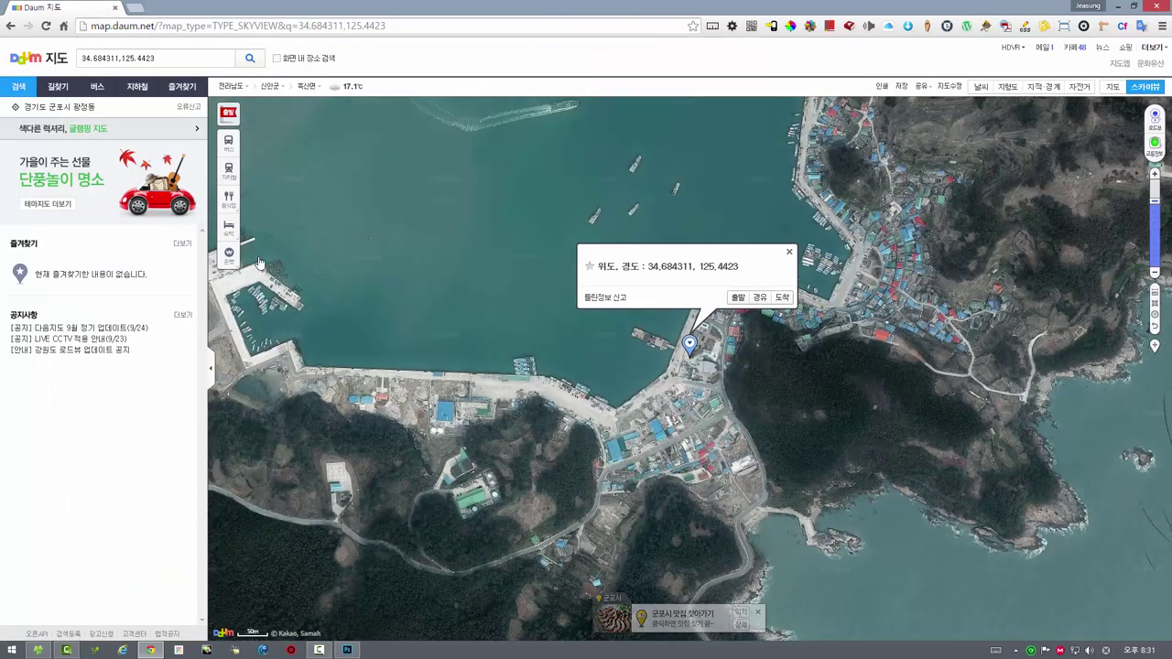
Dismiss Daum's coordinates popup and close the map, returning to 0070gpx.jpg in Photoshop.
click(789, 255)
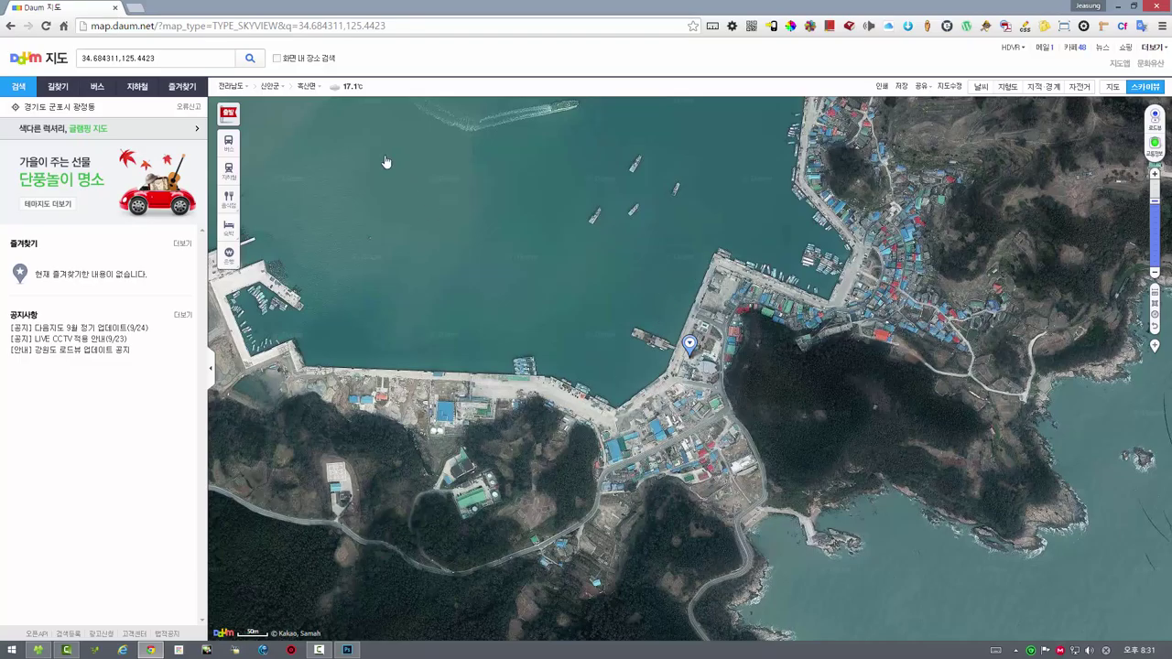
click(1158, 8)
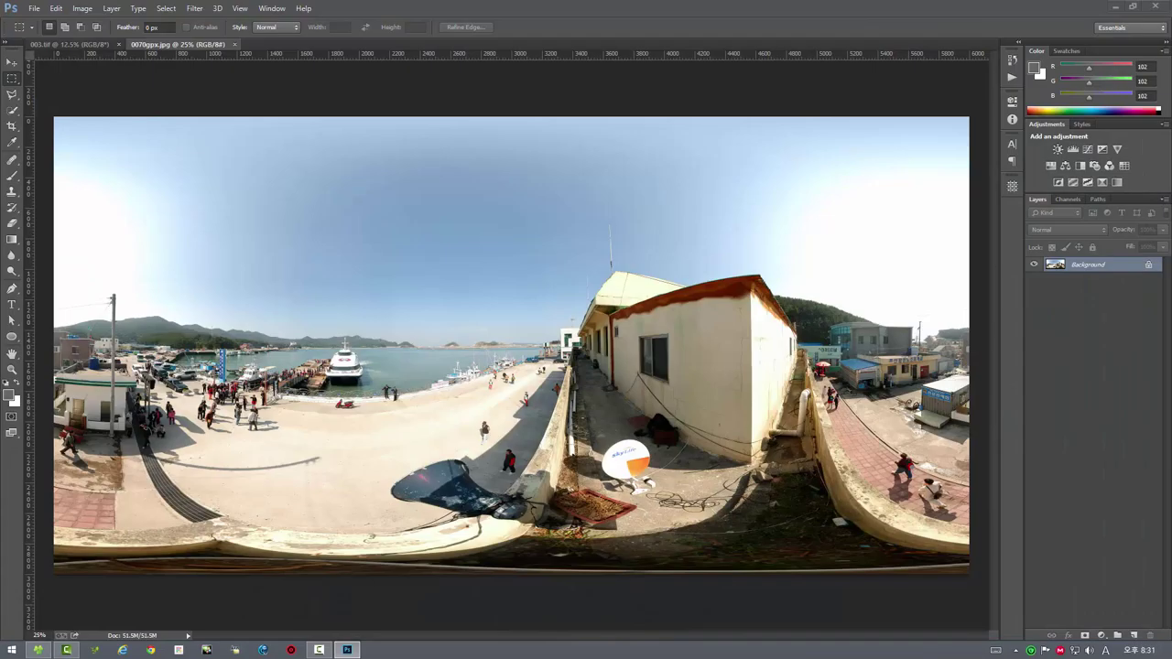
Open the night panorama 0118gps.jpg in Photoshop and bring up the File menu's scripts.
drag(646, 82, 573, 40)
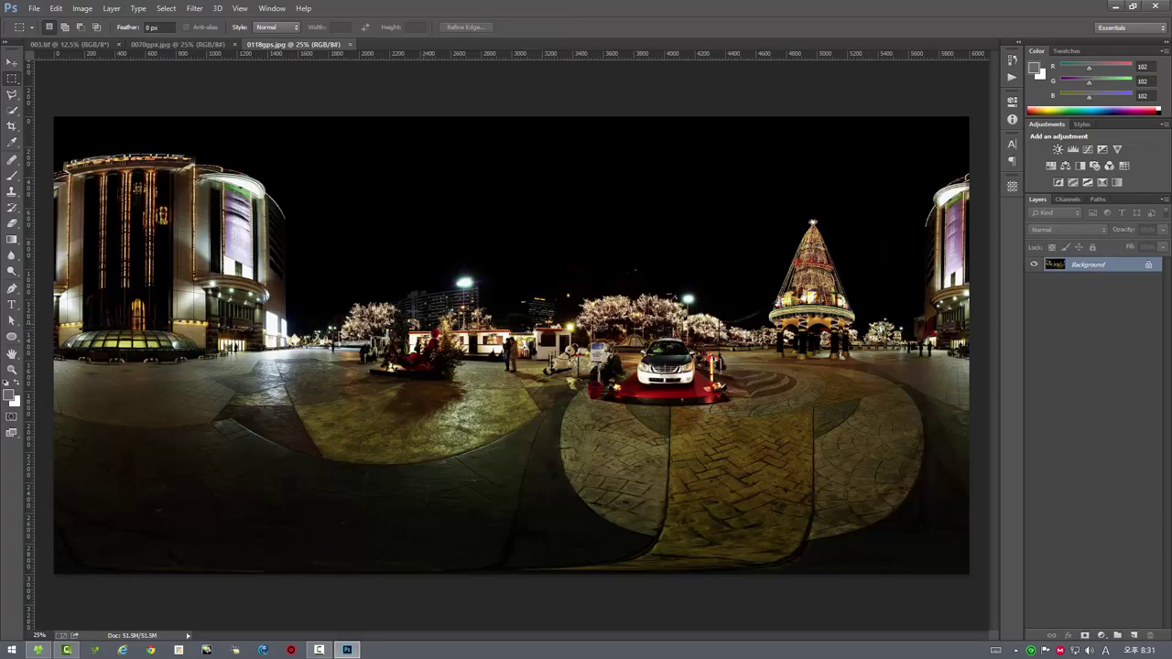
click(35, 9)
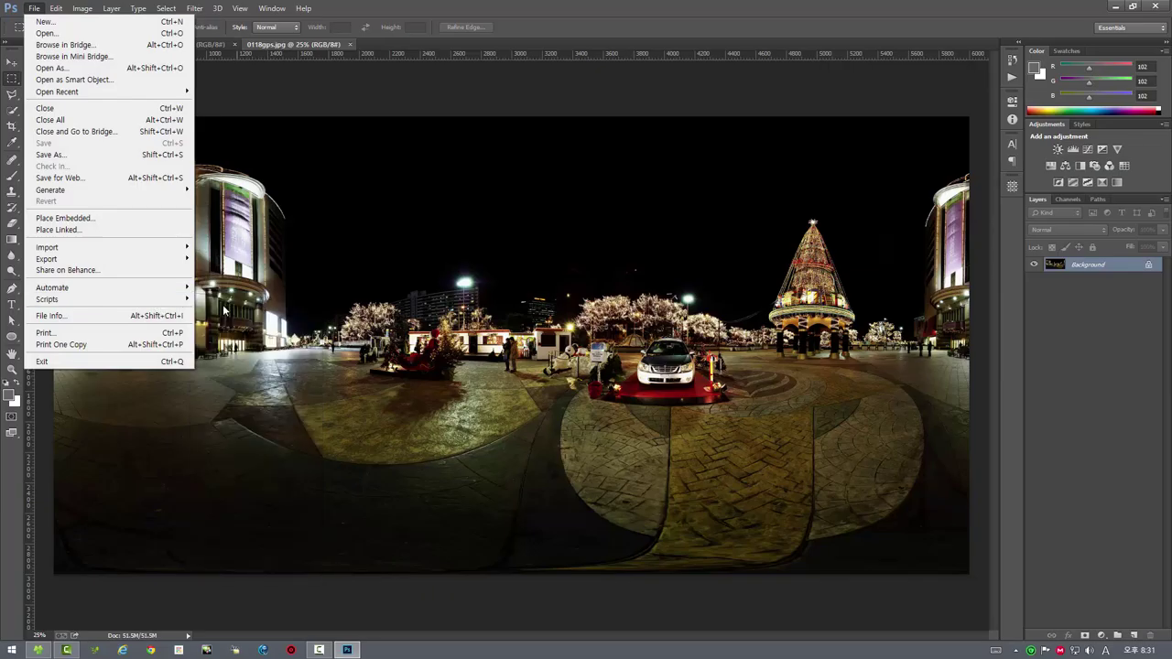
mouse_move(46, 299)
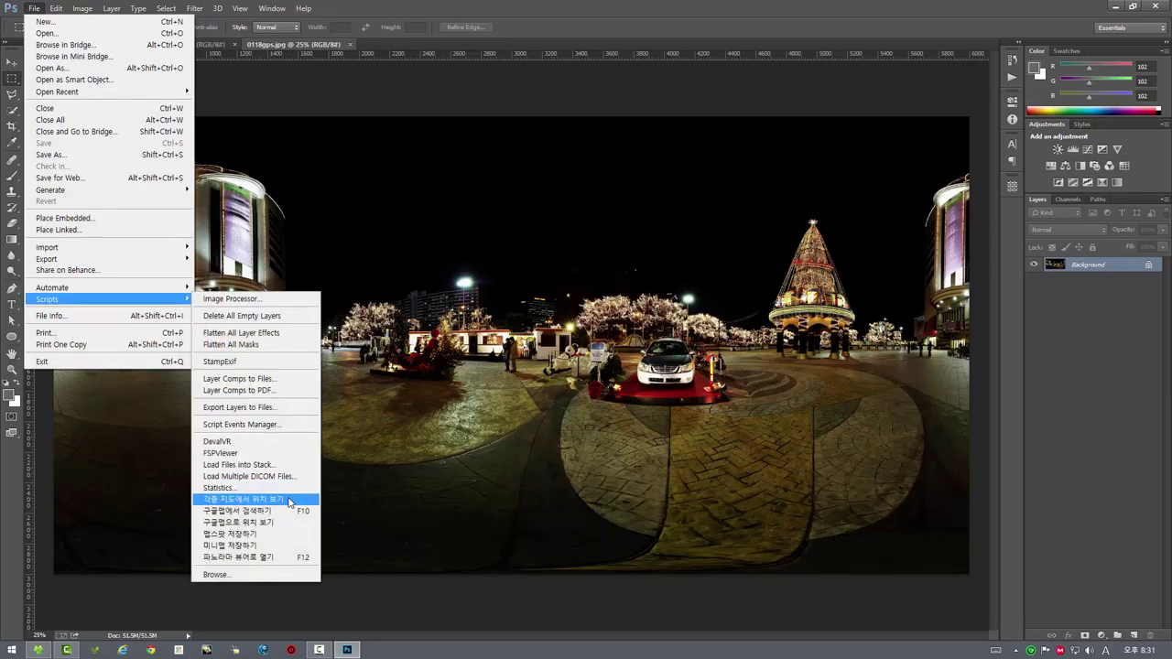
Show 0118gps.jpg's location 37.5127, 127.09975 in Daum sky view, then return to Photoshop.
click(289, 500)
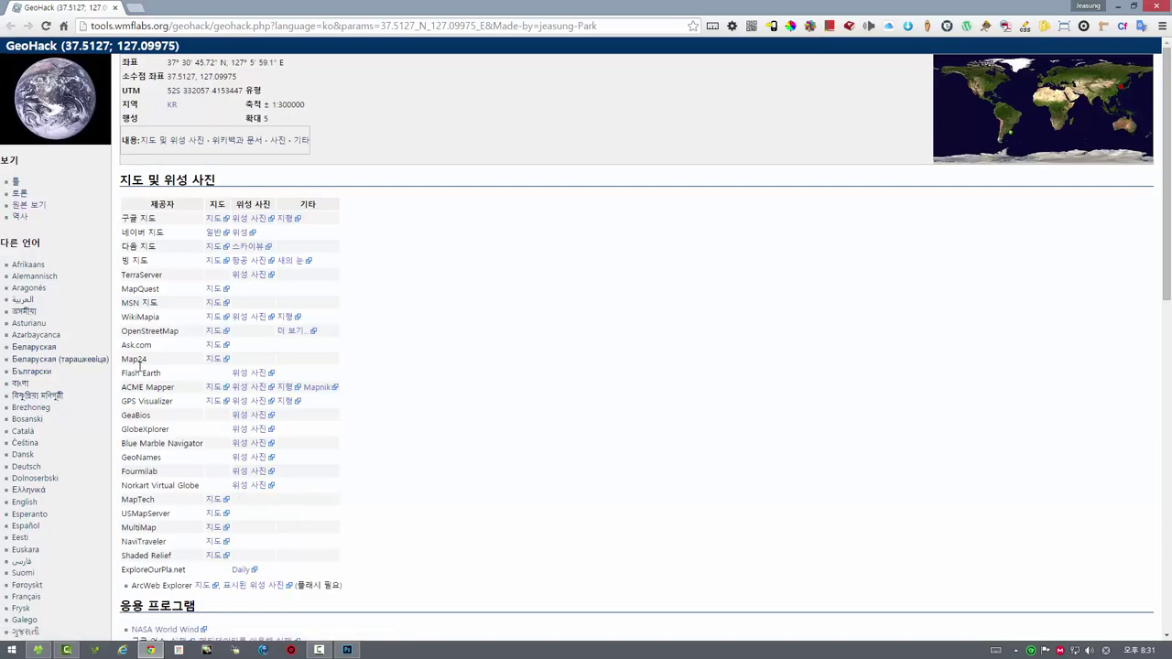
click(247, 247)
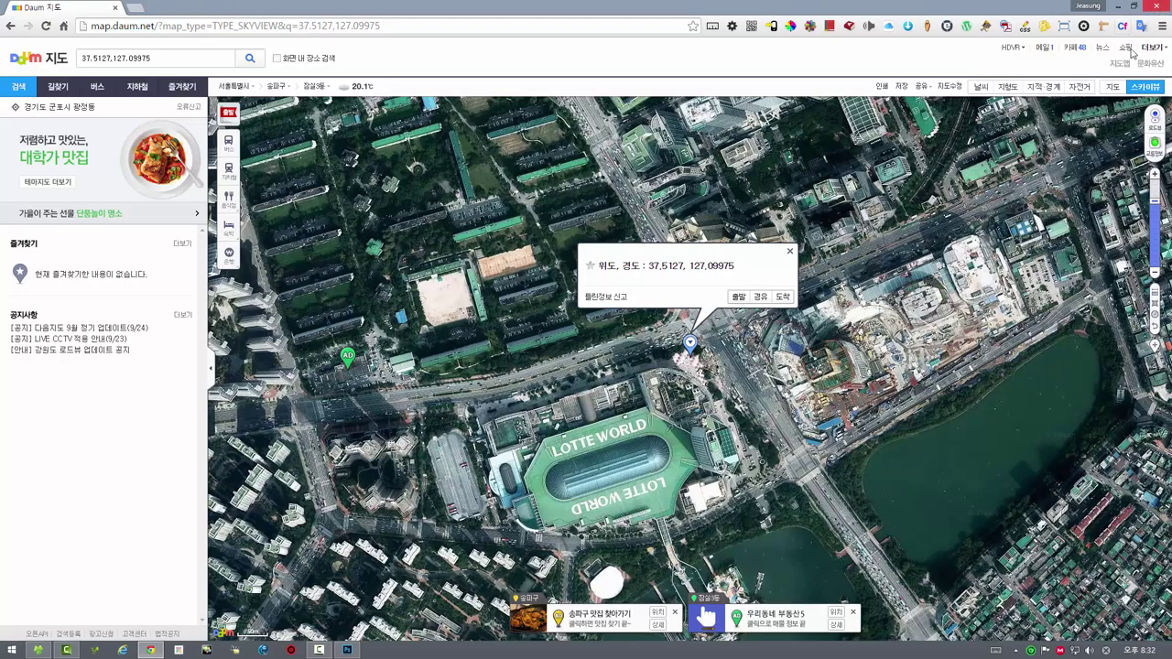
click(347, 650)
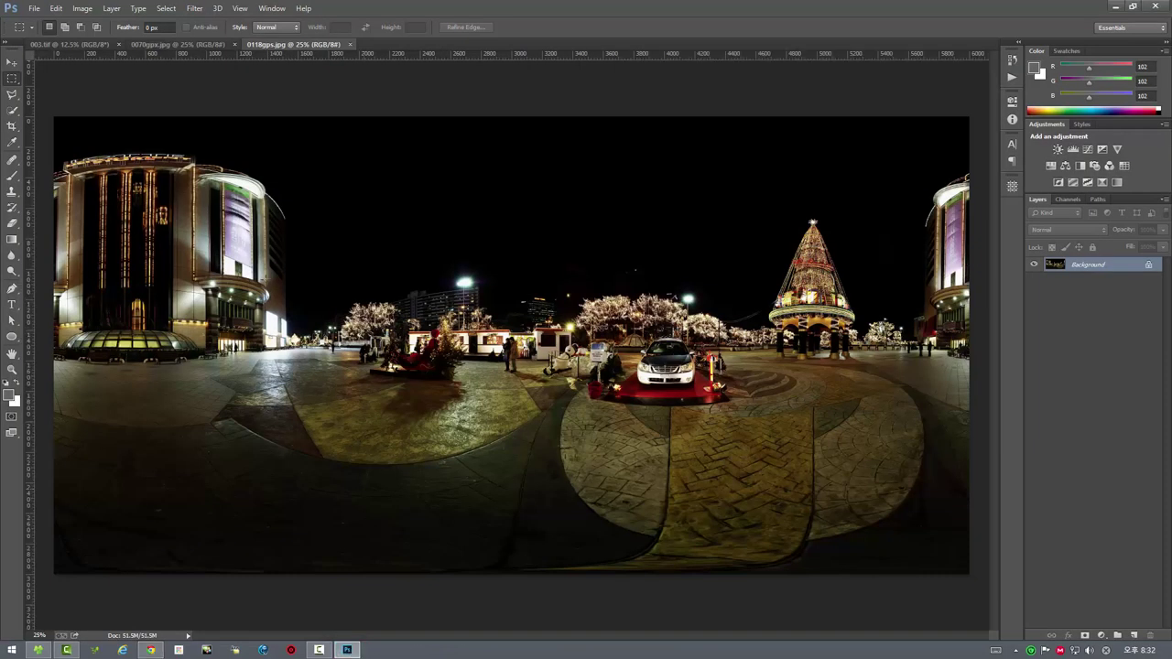
Open the night panorama with the 파노라마 뷰어로 열기 script and close the floorplan inset.
click(37, 8)
mouse_move(48, 298)
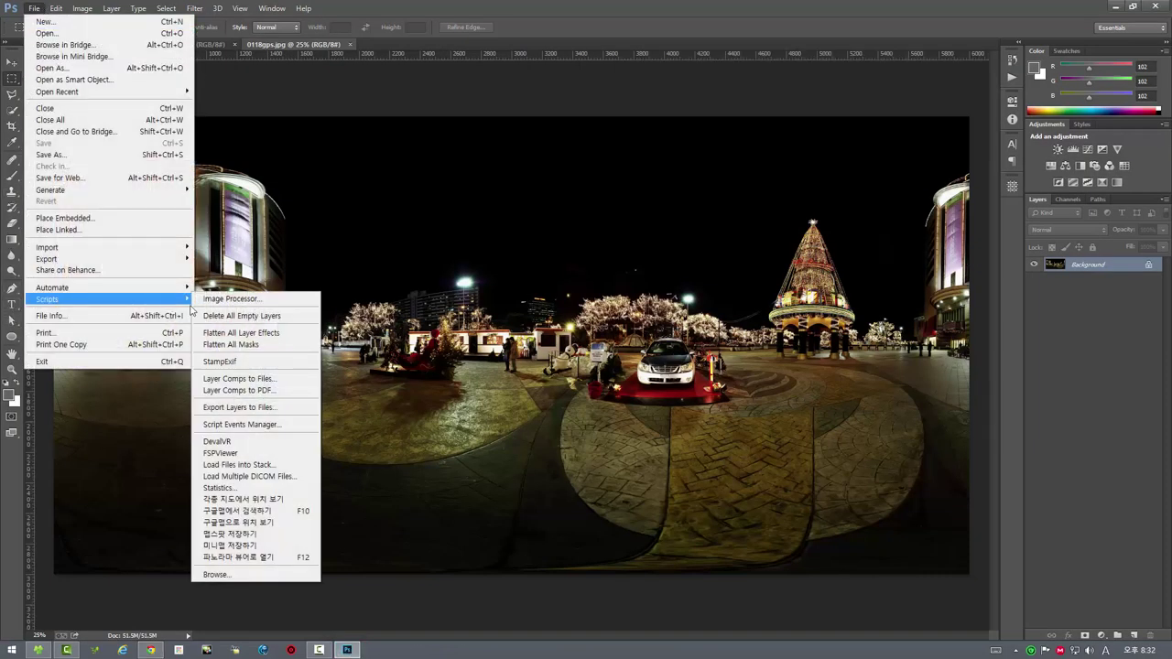
click(268, 557)
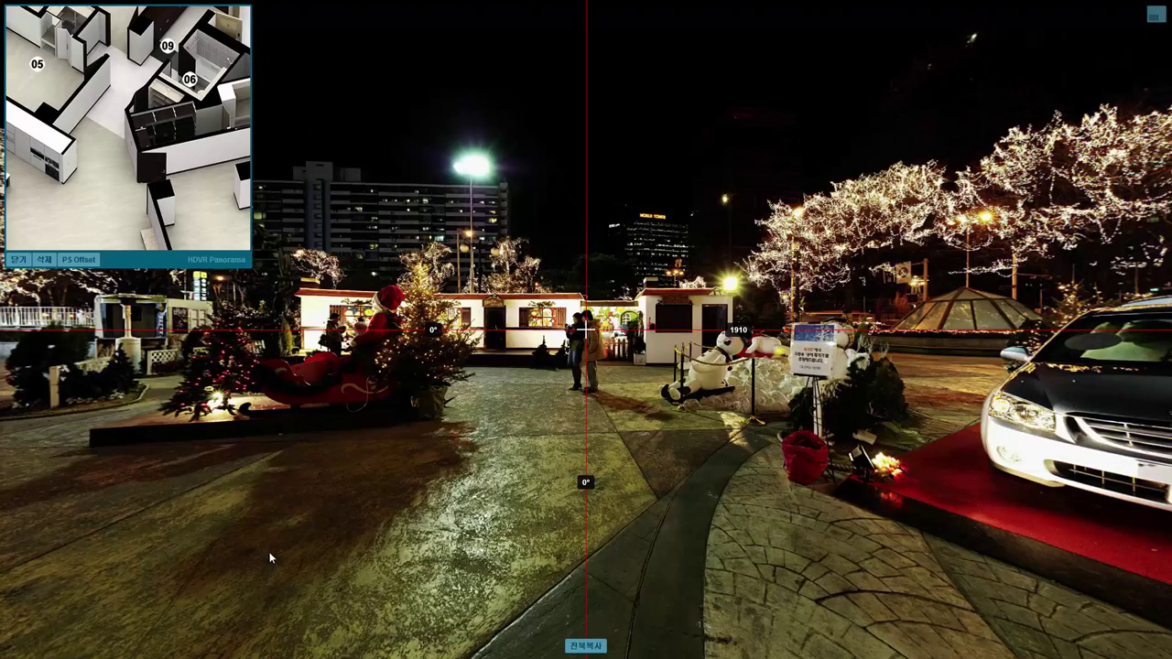
drag(275, 488, 589, 473)
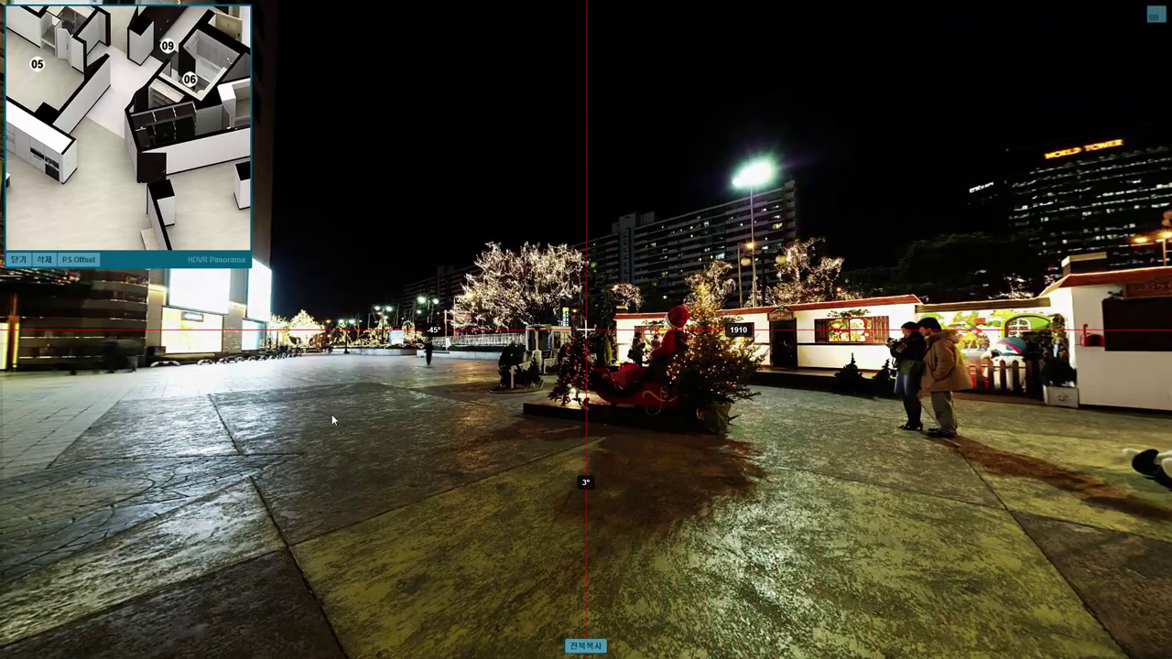
click(18, 259)
Look up at the lit Lotte Department Store facade, then exit fullscreen and close Flash Player.
drag(327, 294, 714, 147)
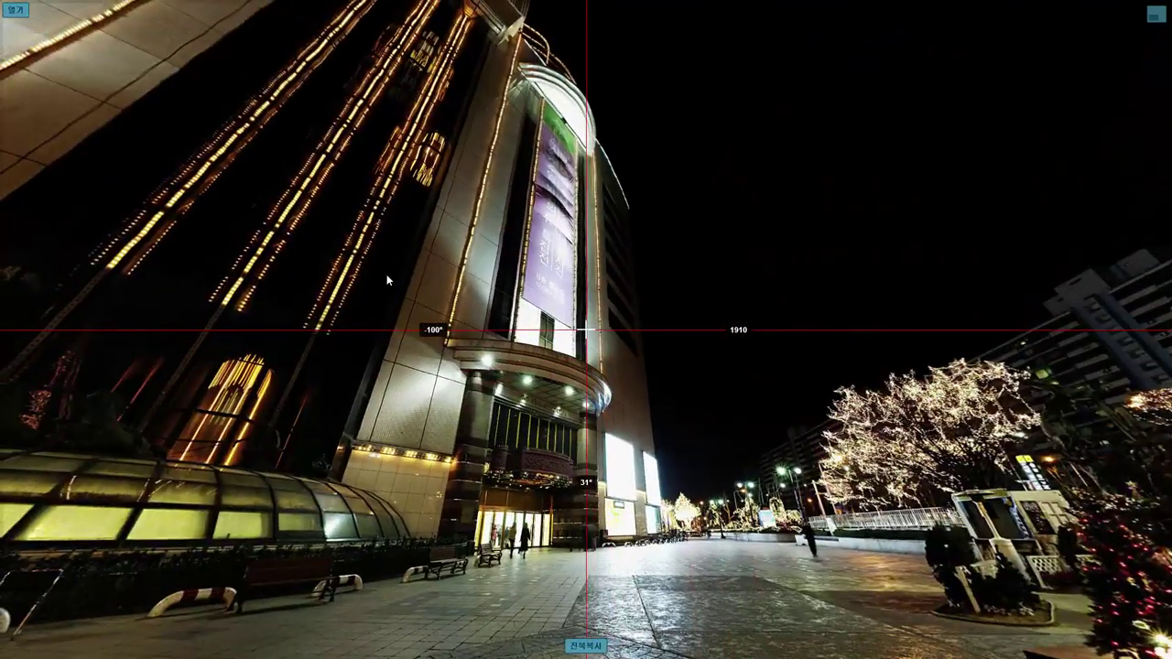
drag(386, 274, 625, 411)
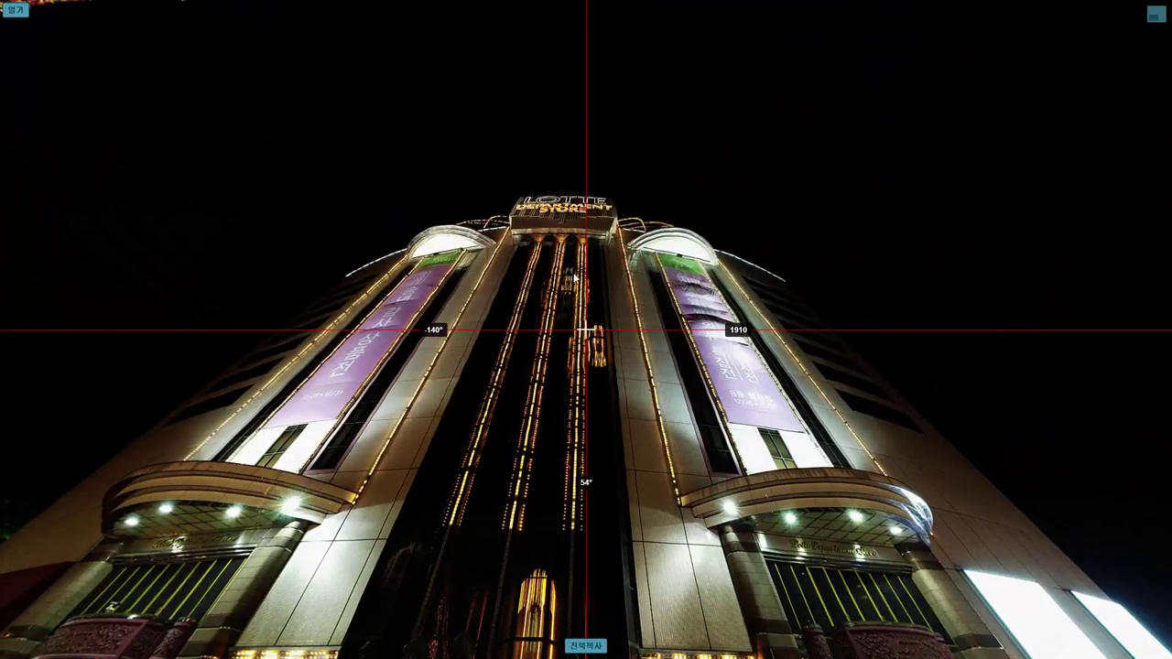
scroll(594, 209, up, 3)
scroll(591, 203, up, 3)
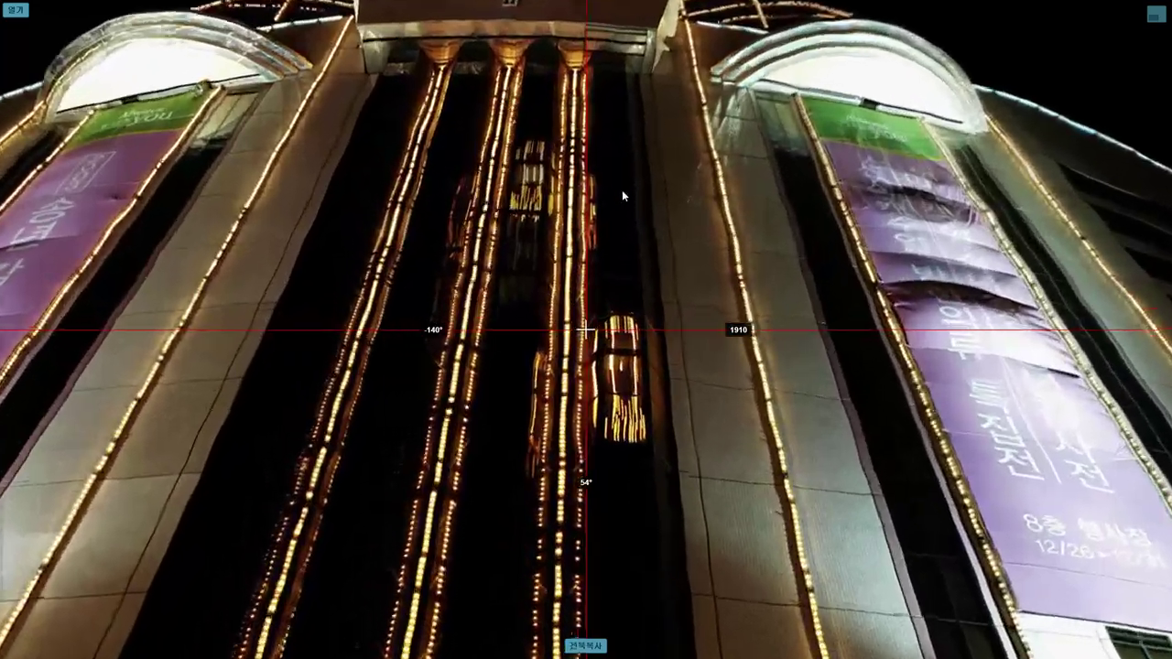
drag(605, 124, 652, 428)
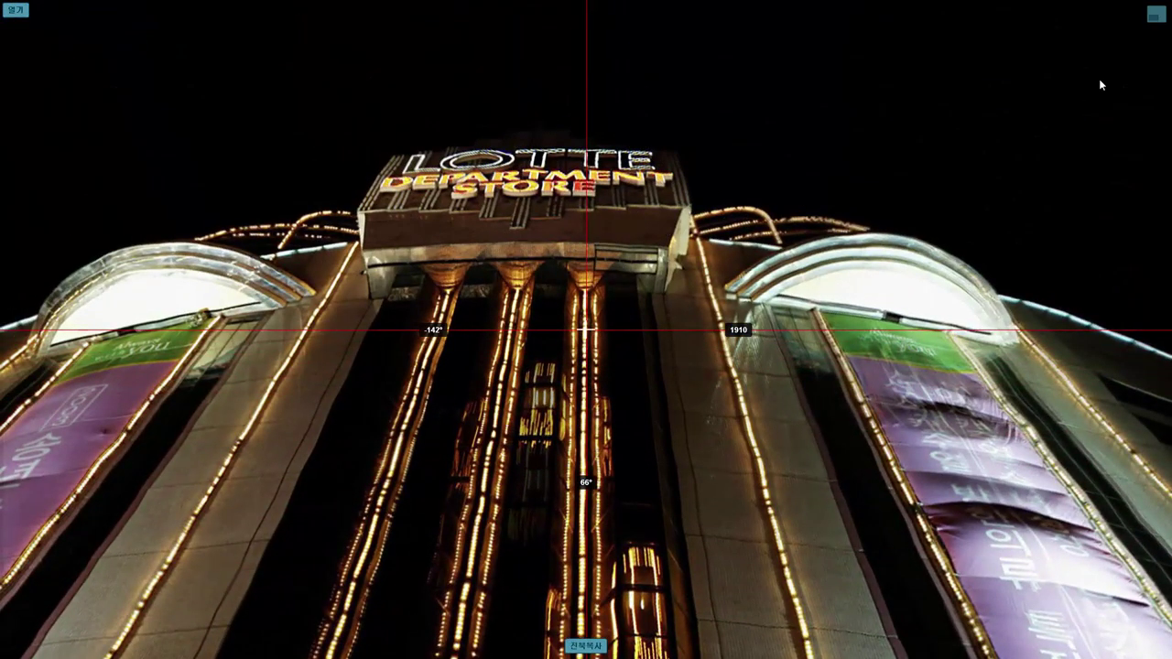
click(1156, 14)
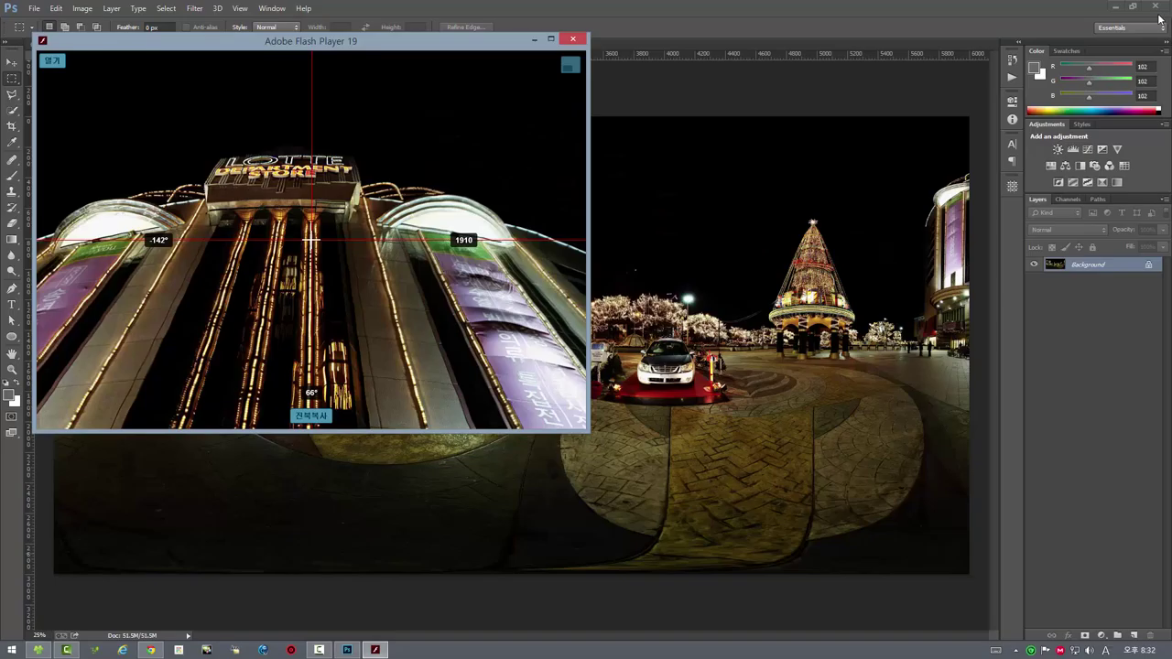
click(567, 42)
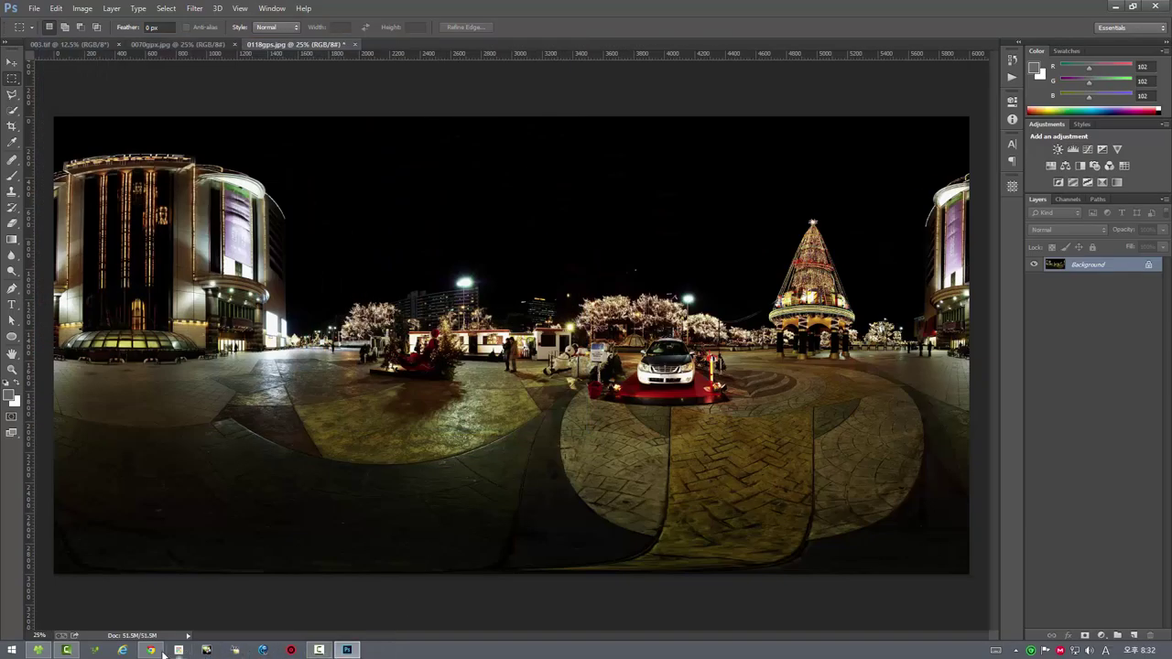
Zoom the Daum satellite map in on the marker at 37.5127, 127.09975, dismiss its popup, and close the map.
click(154, 650)
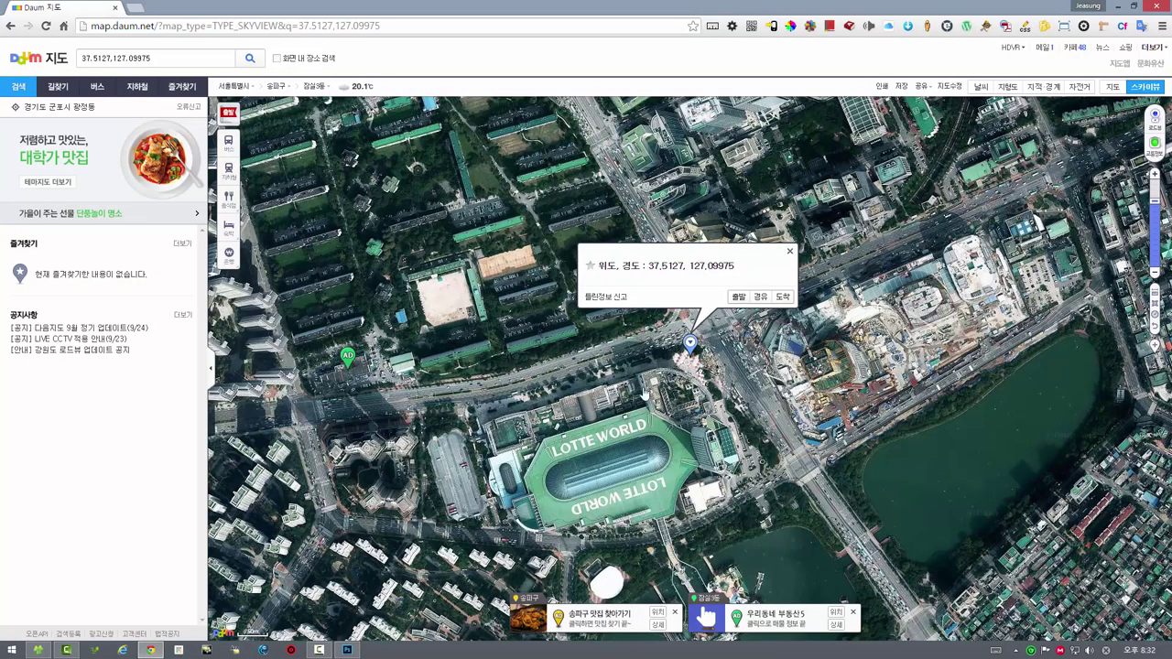
scroll(684, 370, up, 1)
scroll(677, 348, up, 1)
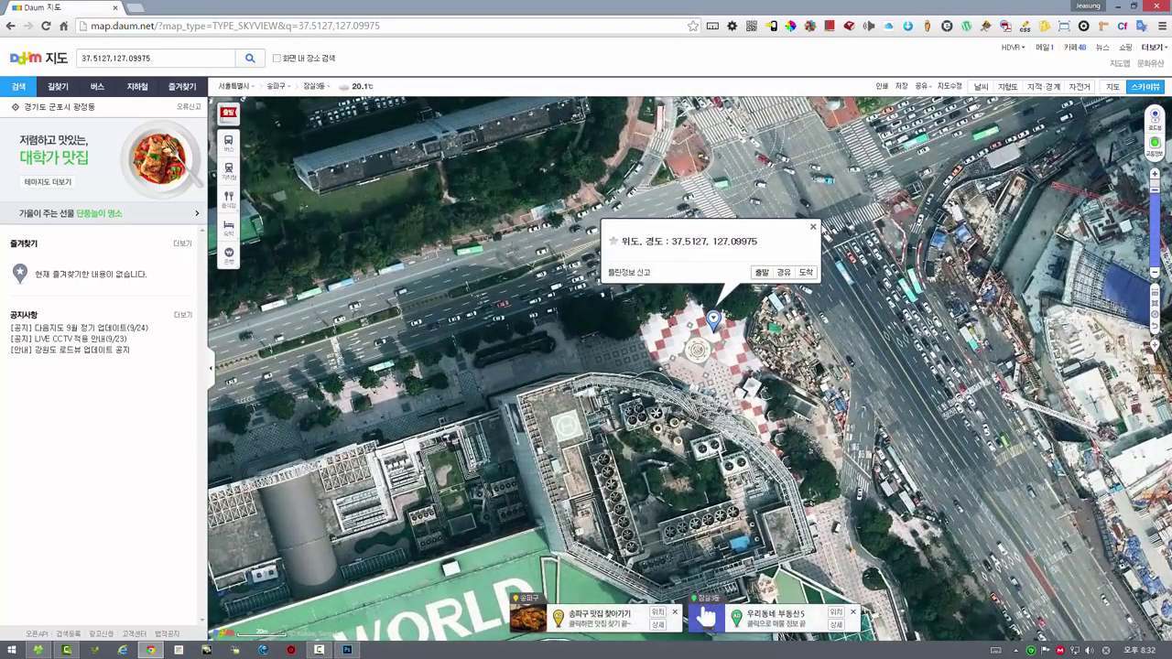
click(814, 229)
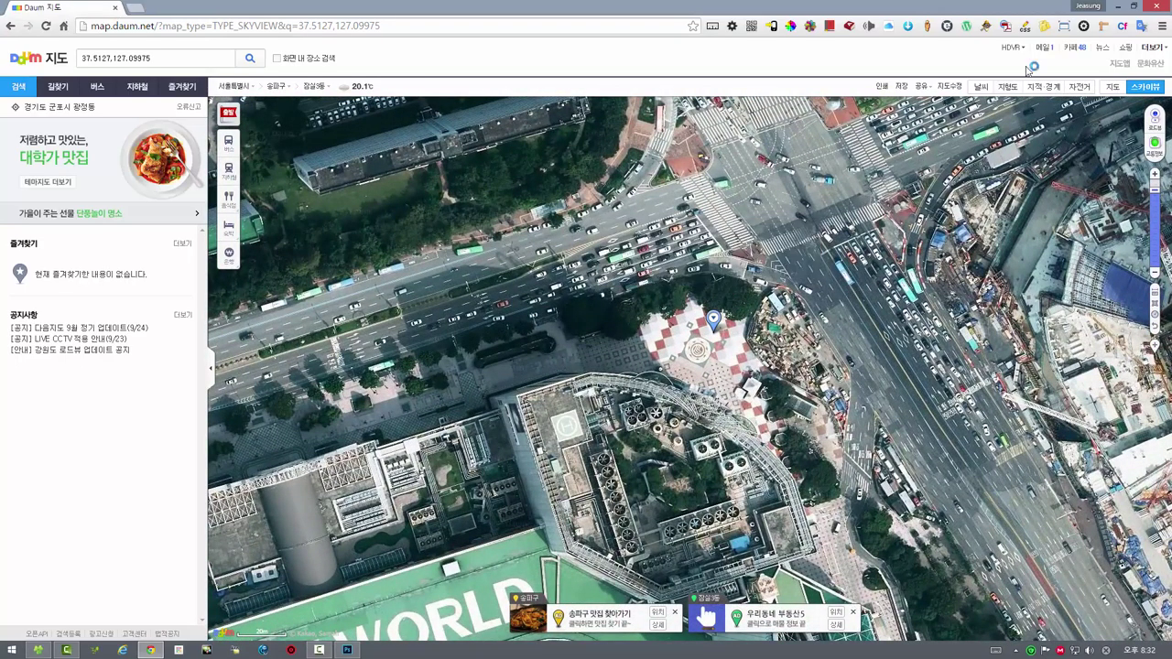
click(1152, 7)
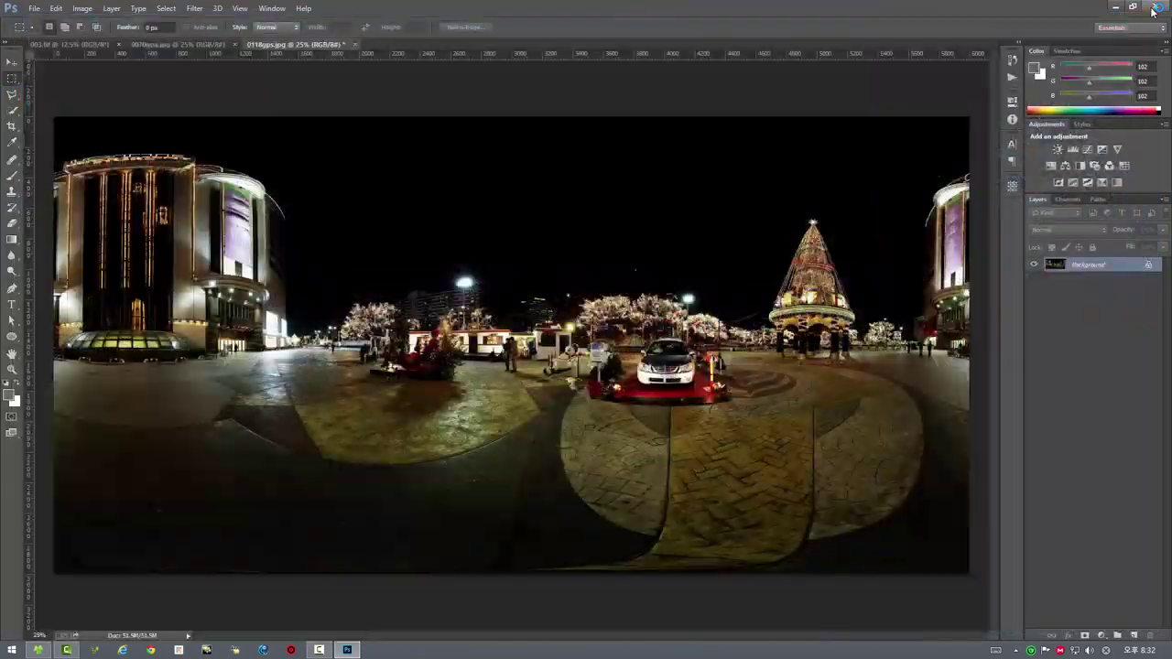
Close the 0118gps.jpg, 0070gps.jpg and 003.tif documents without saving.
click(354, 44)
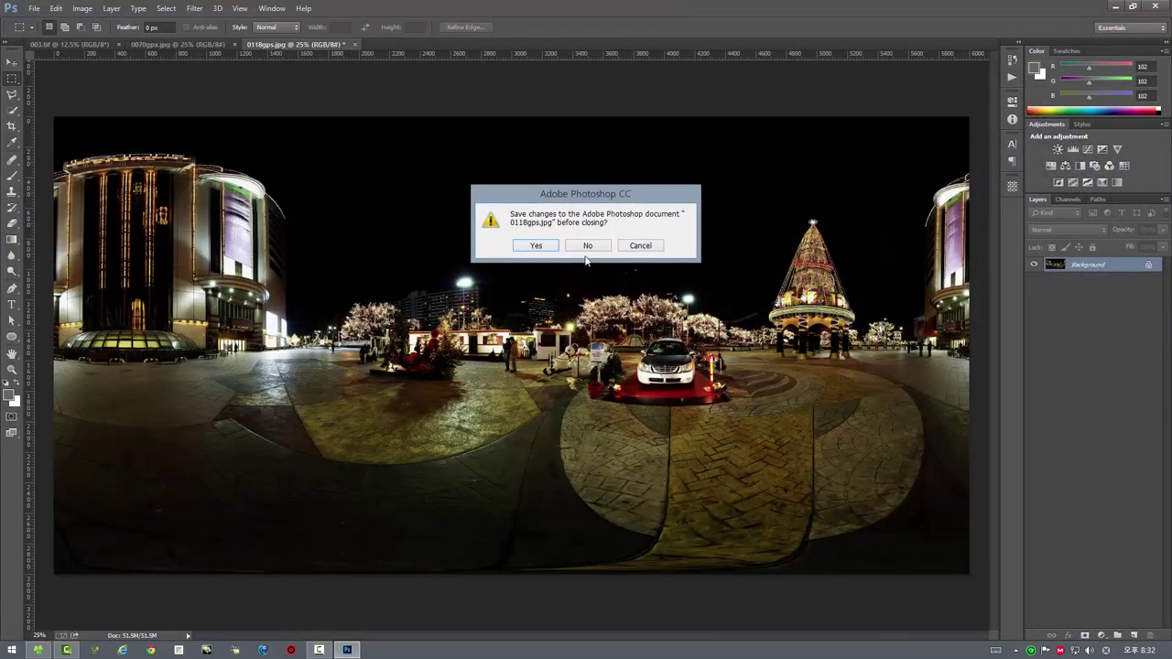
click(588, 245)
click(236, 44)
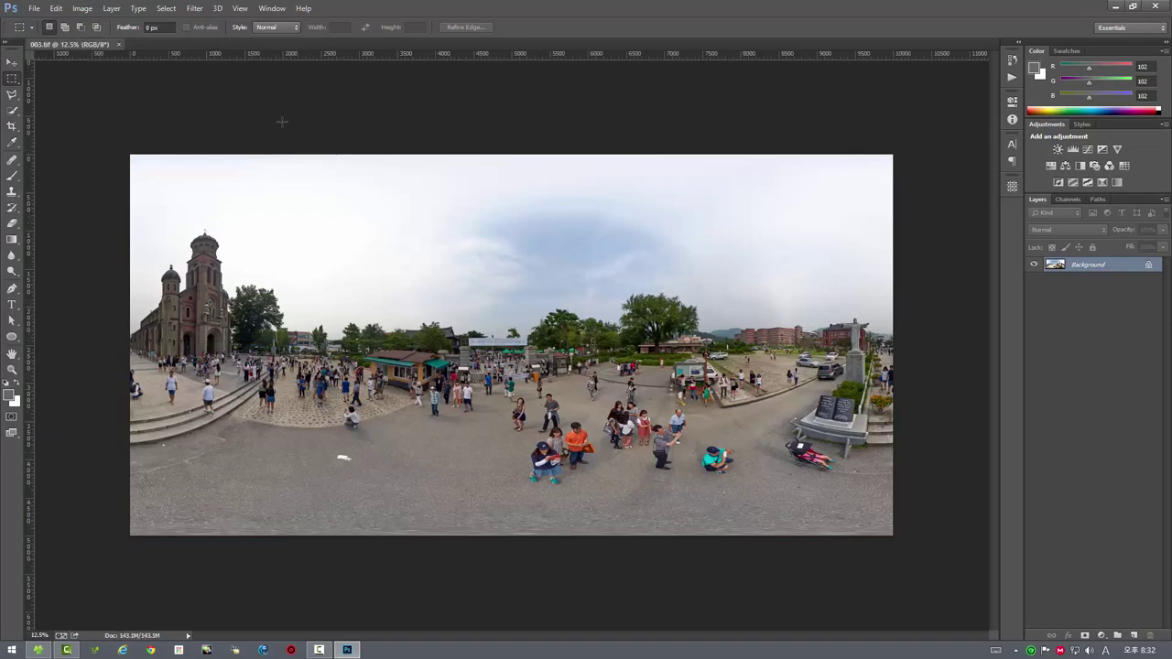
click(118, 43)
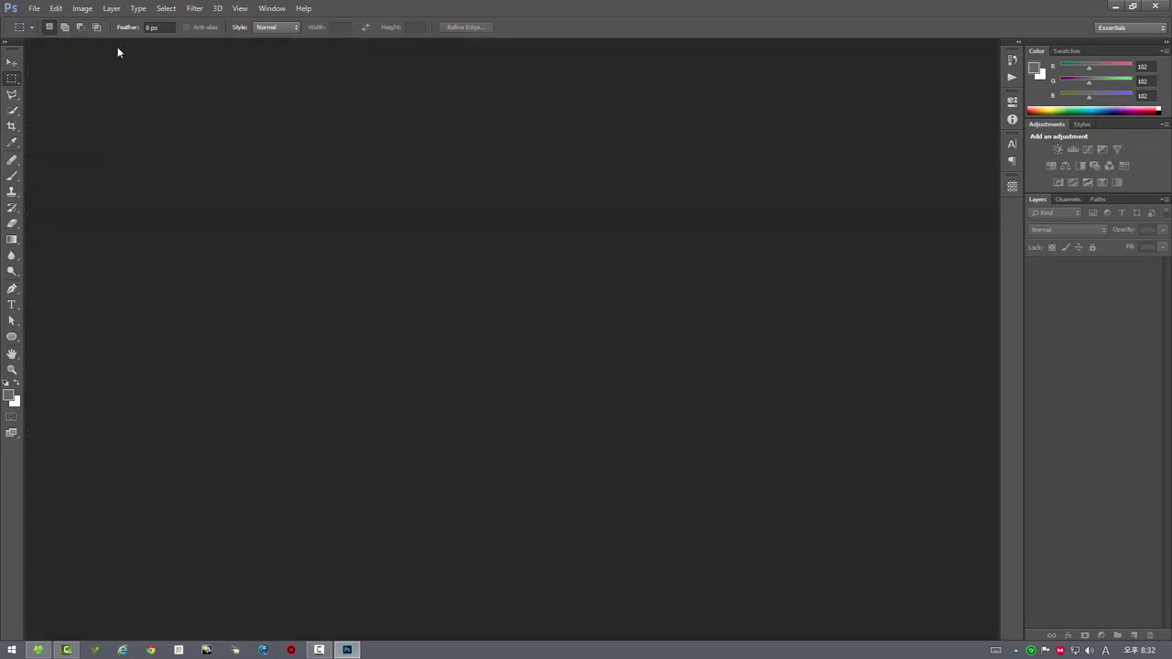
Run an HDVR Panorama script with no image open and dismiss its no-panorama warning.
click(34, 9)
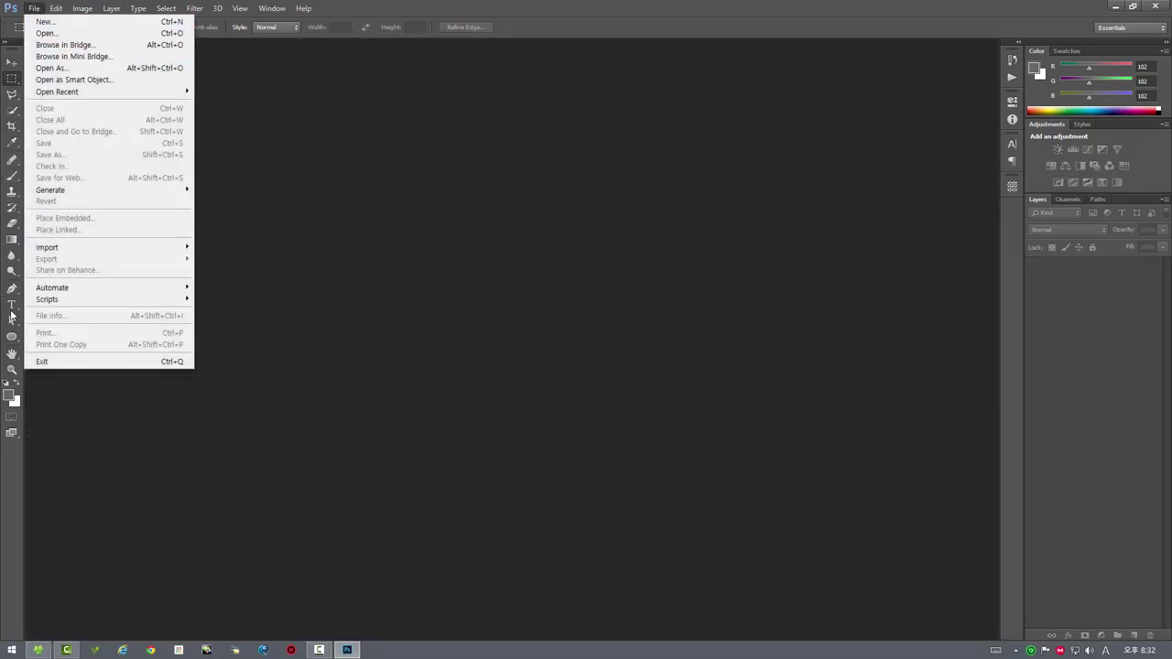
mouse_move(110, 300)
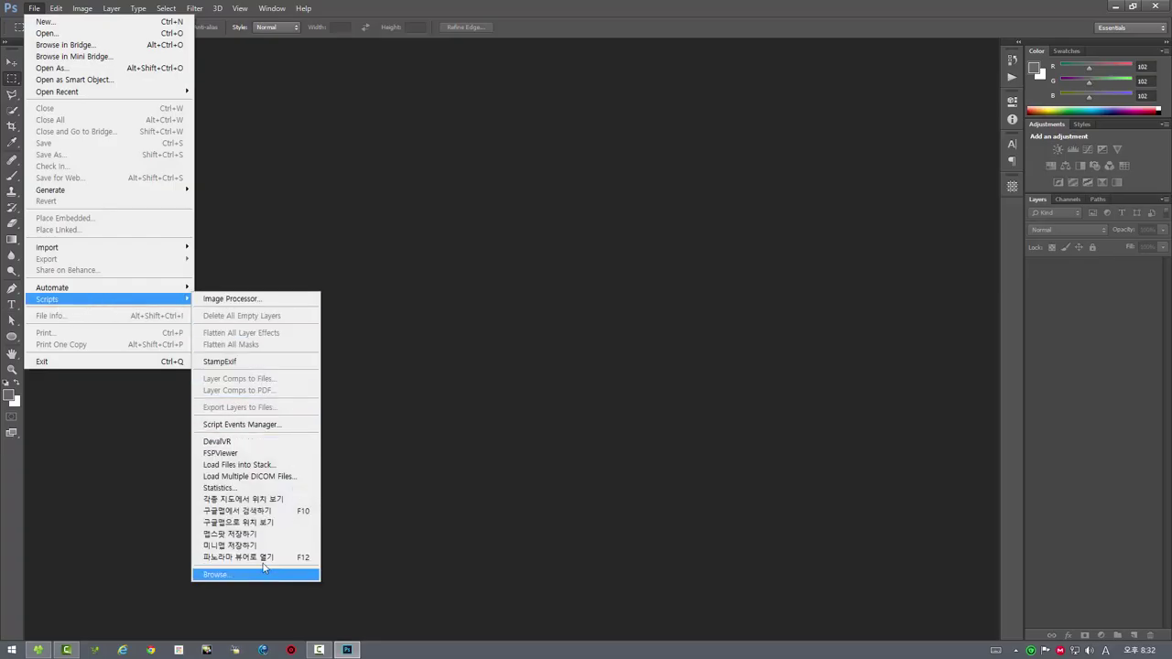
click(256, 556)
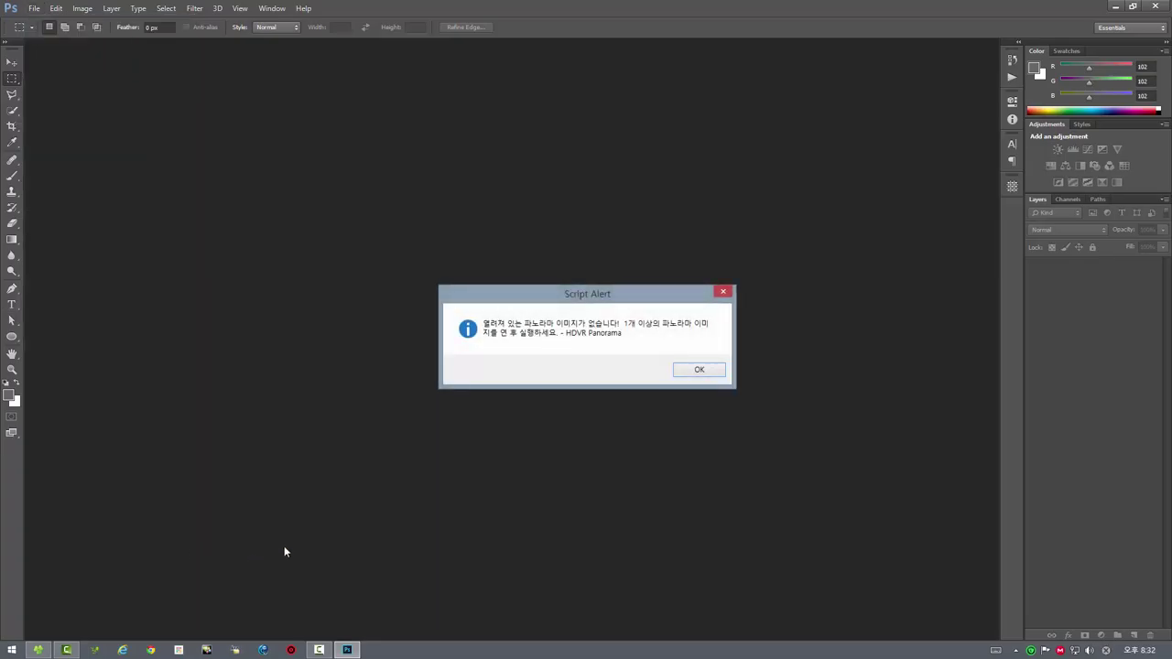
click(699, 369)
click(33, 9)
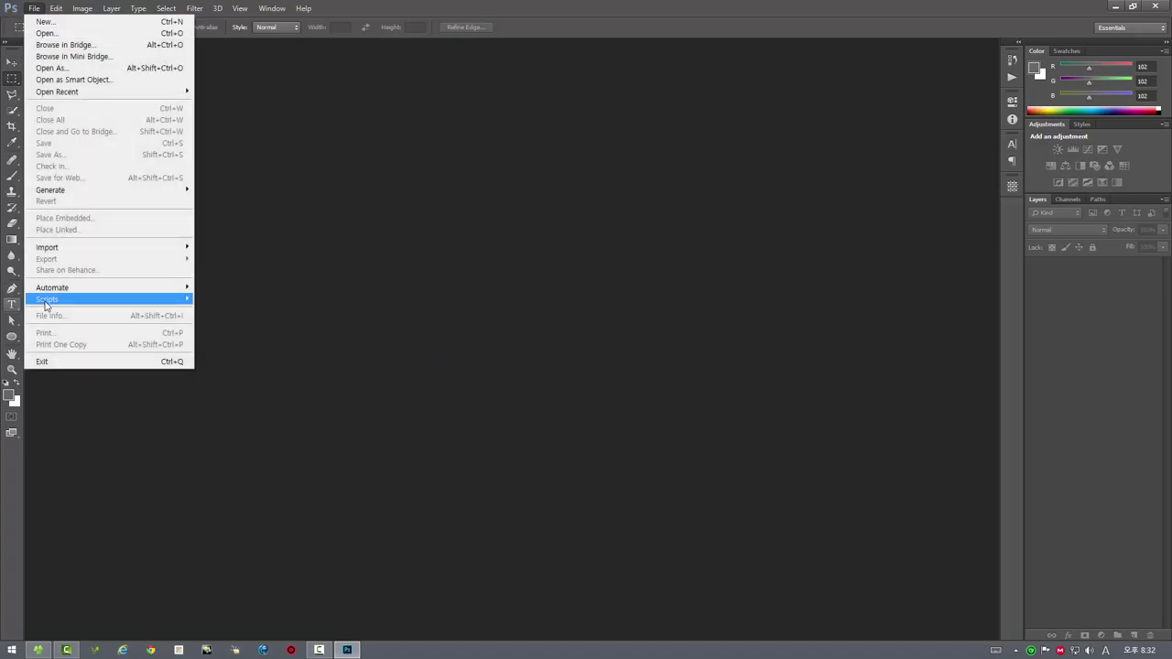